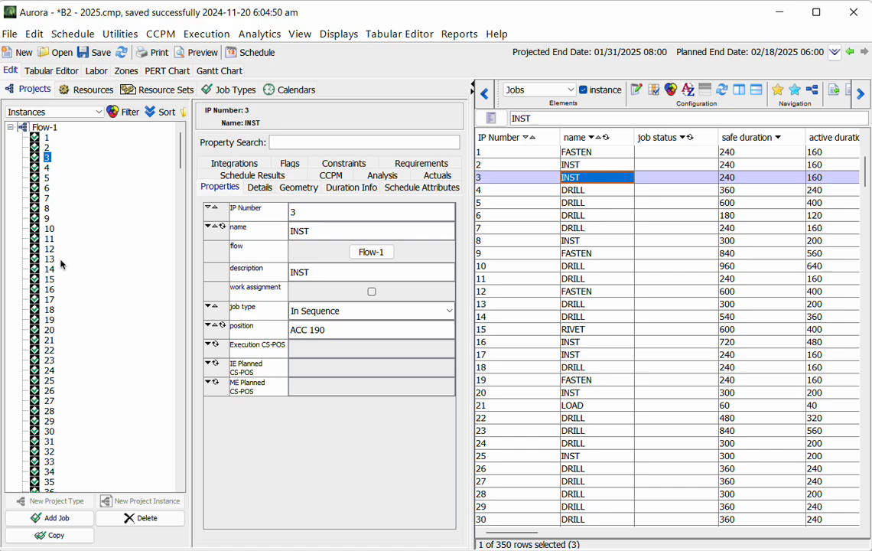
# Collapse and re-expand Flow-1 in the project tree, and display the properties of job 1
pyautogui.click(9, 127)
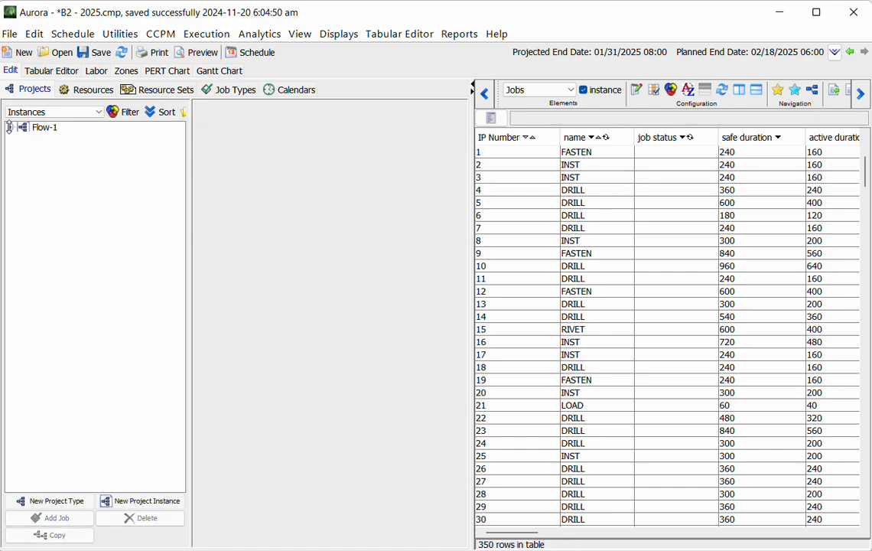
pyautogui.click(9, 127)
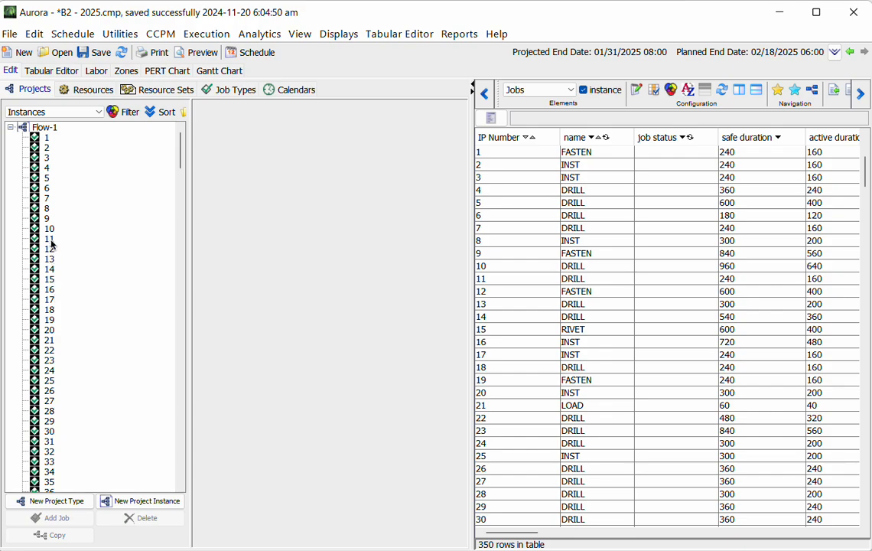
pyautogui.click(46, 138)
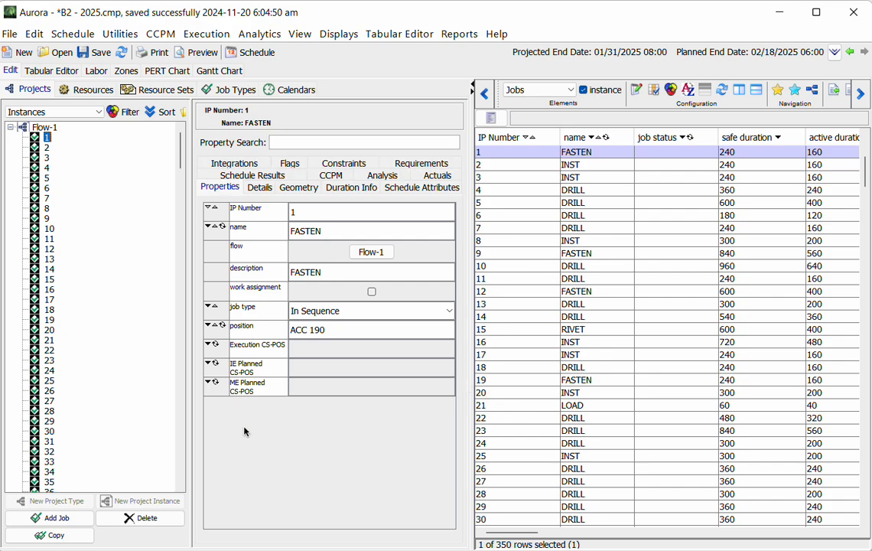
# List the job instances in the Tabular Editor and examine job 1's active duration and labor requirements
pyautogui.click(51, 71)
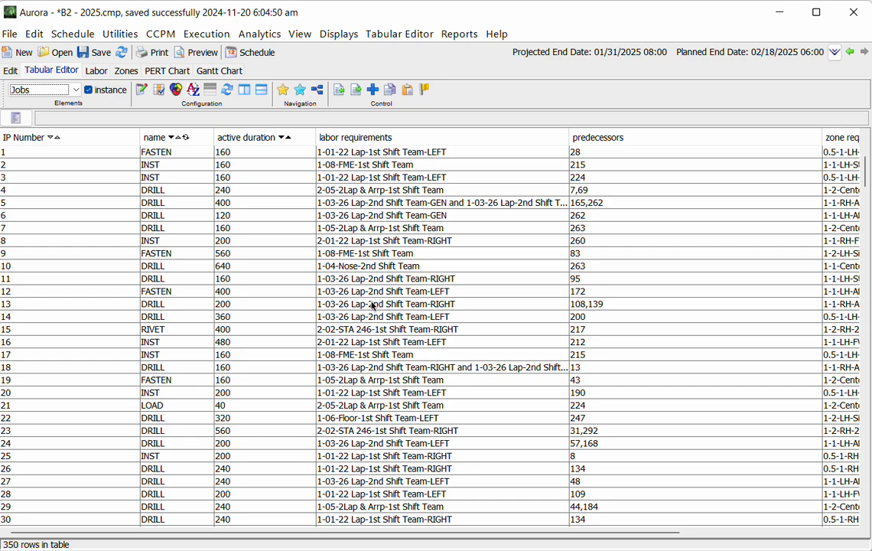
pyautogui.click(76, 90)
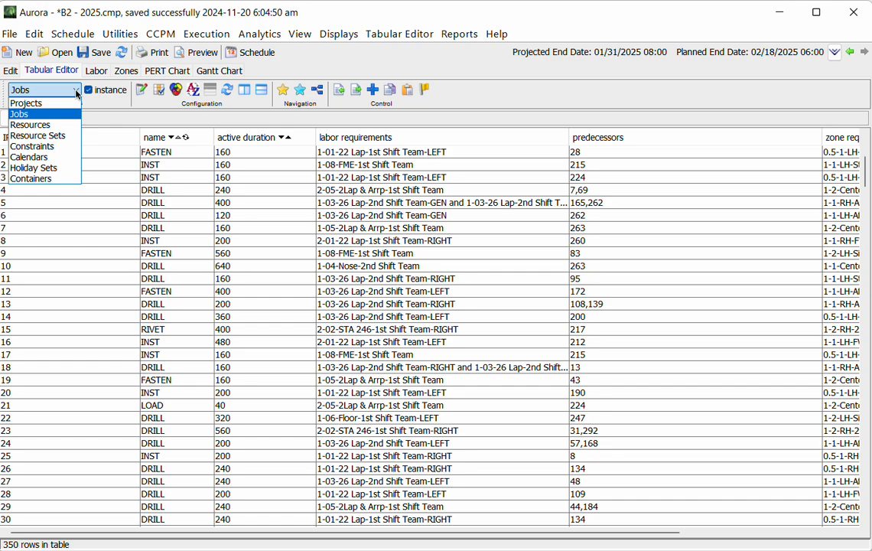
pyautogui.click(45, 114)
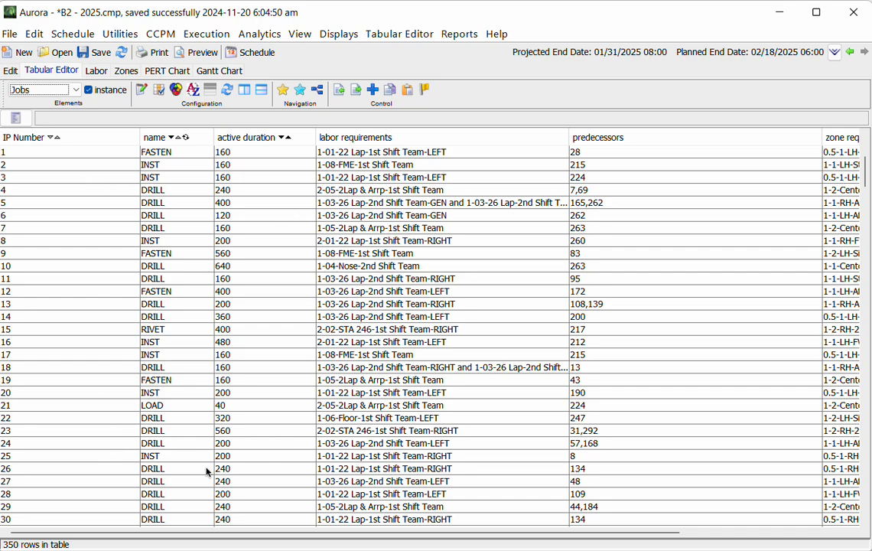
pyautogui.moveTo(210, 534); pyautogui.dragTo(181, 537)
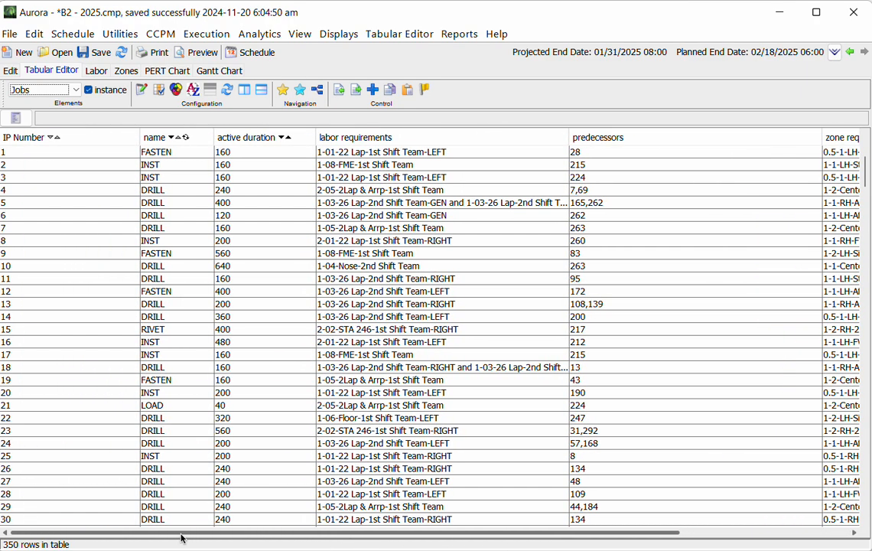
pyautogui.click(253, 153)
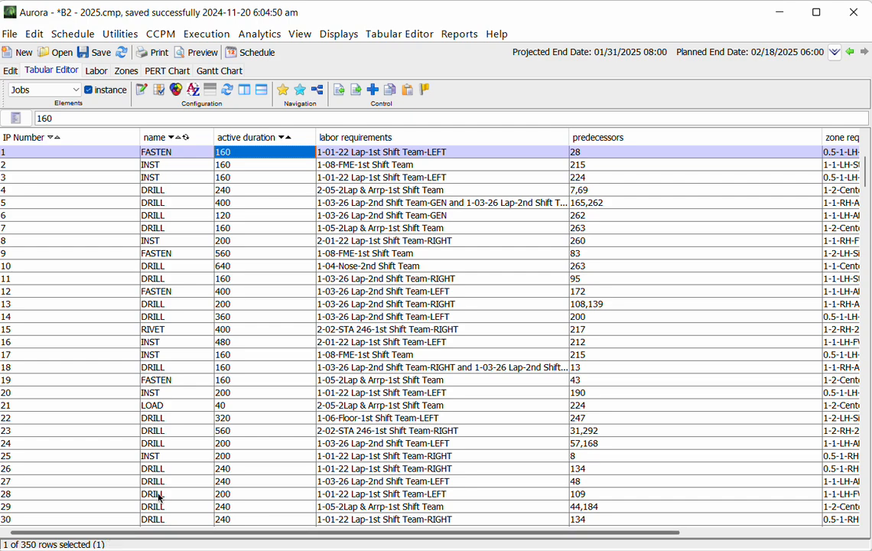
pyautogui.press('Tab')
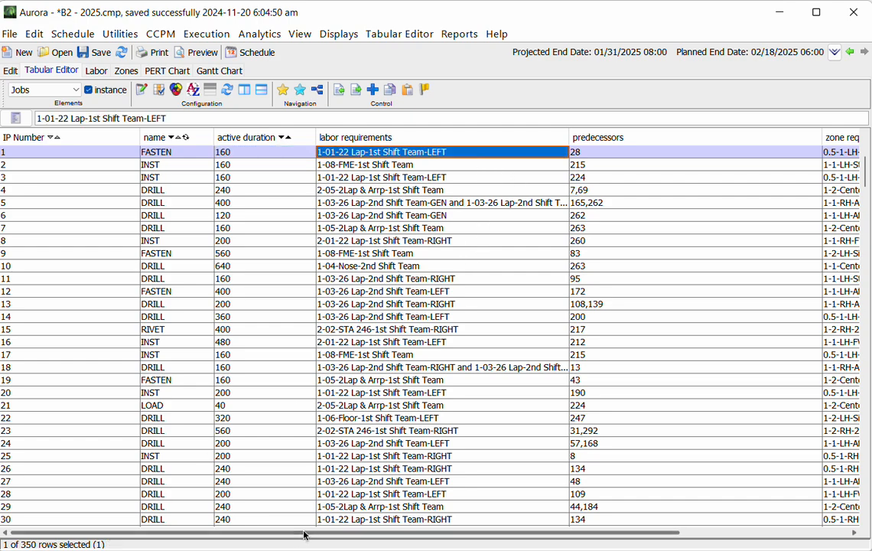
pyautogui.moveTo(302, 534); pyautogui.dragTo(482, 533)
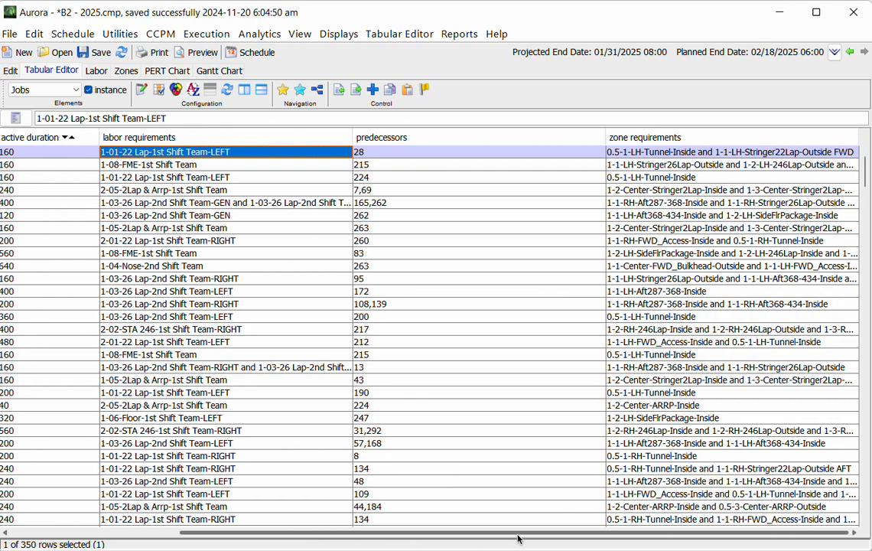
# Examine job 1's zone requirements and move the zone requirements column ahead of the predecessors column
pyautogui.click(682, 155)
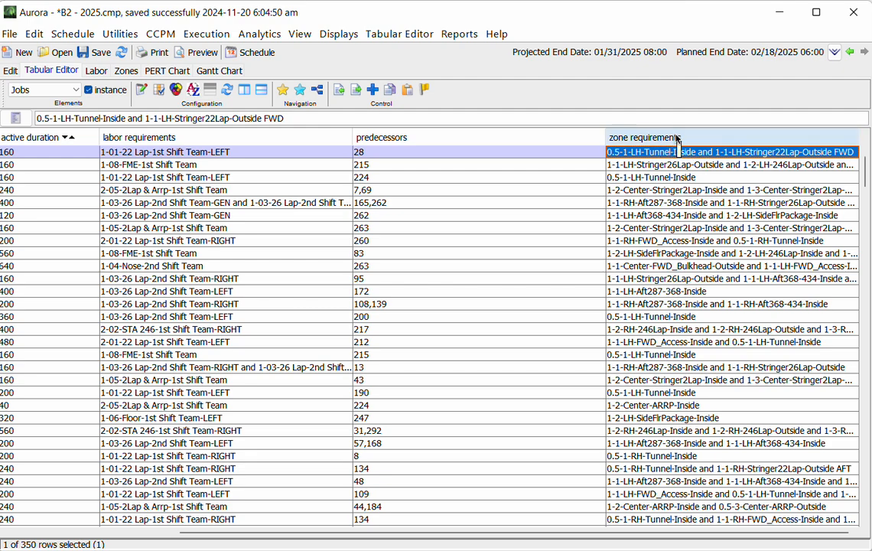
pyautogui.moveTo(677, 140); pyautogui.dragTo(370, 147)
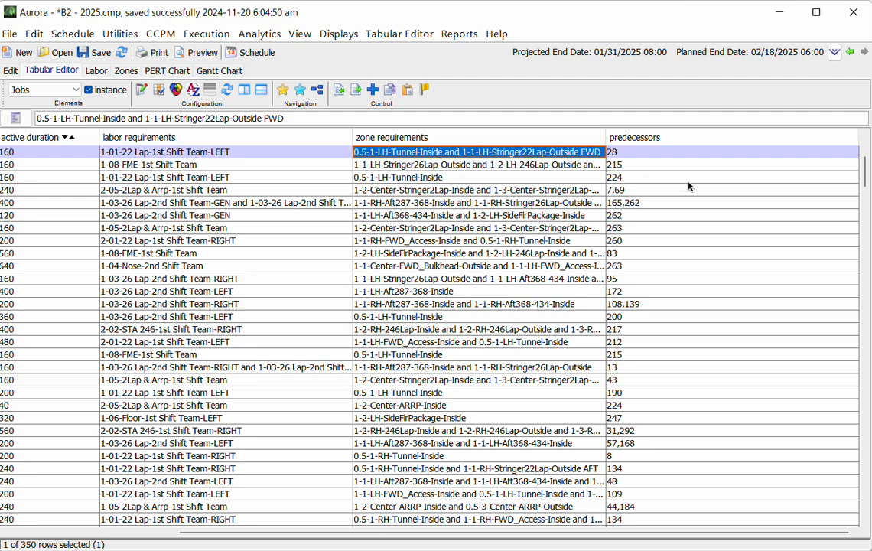
# Examine job 1's predecessors in the table and its connections in the Single Element Display
pyautogui.click(616, 151)
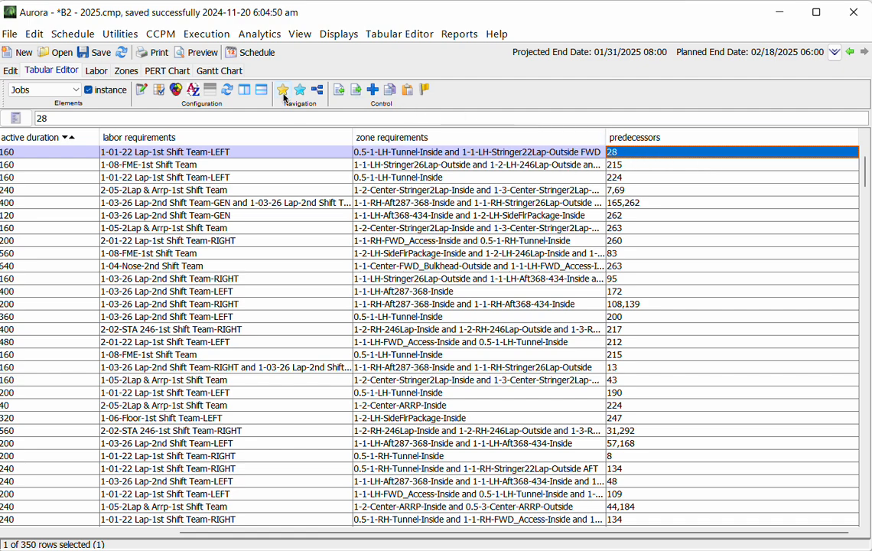
pyautogui.click(246, 86)
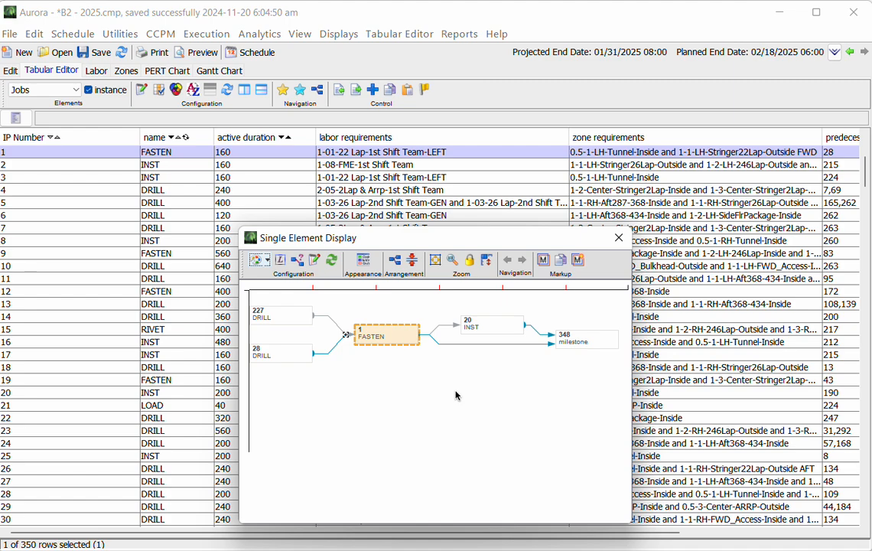
pyautogui.click(626, 240)
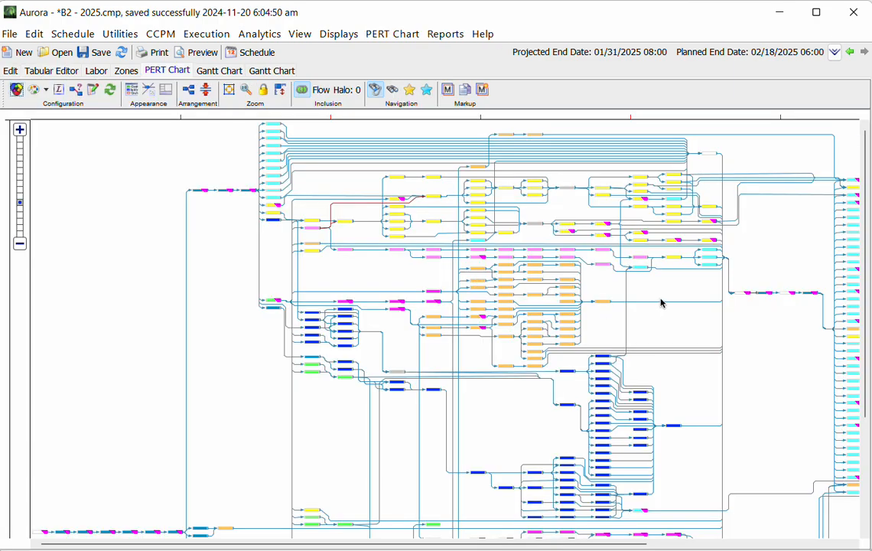
# Examine the project's job network in the PERT Chart from its first to its last jobs, including the title block
pyautogui.scroll(-5, 660, 302)
pyautogui.moveTo(315, 545); pyautogui.dragTo(586, 510)
pyautogui.scroll(5, 596, 464)
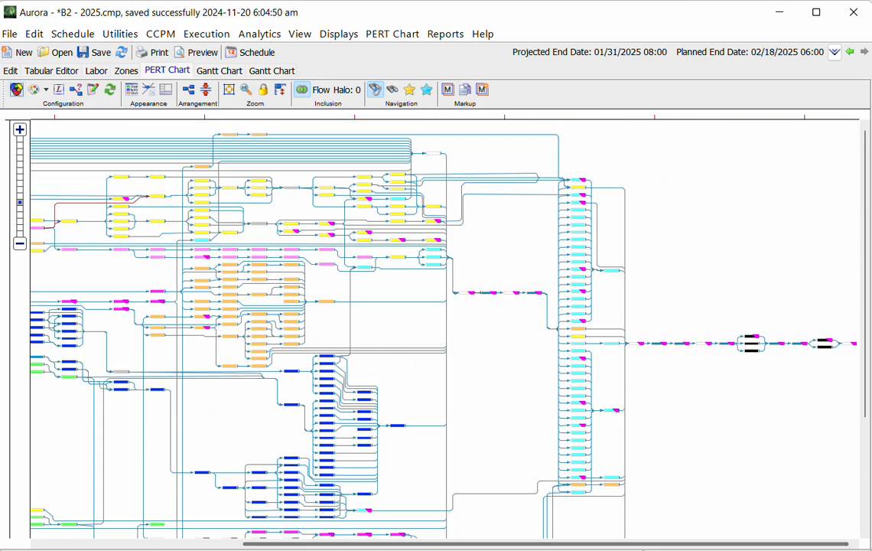
pyautogui.moveTo(660, 546); pyautogui.dragTo(182, 537)
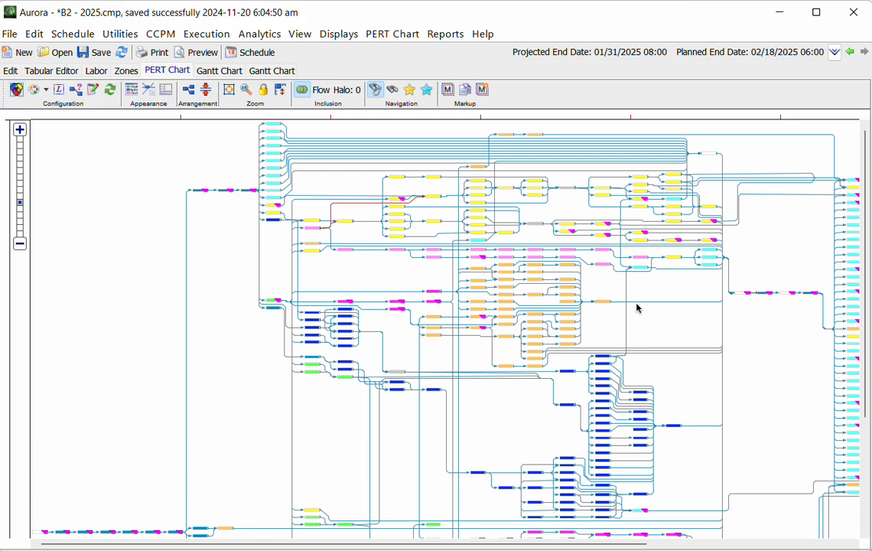
pyautogui.scroll(-2, 636, 307)
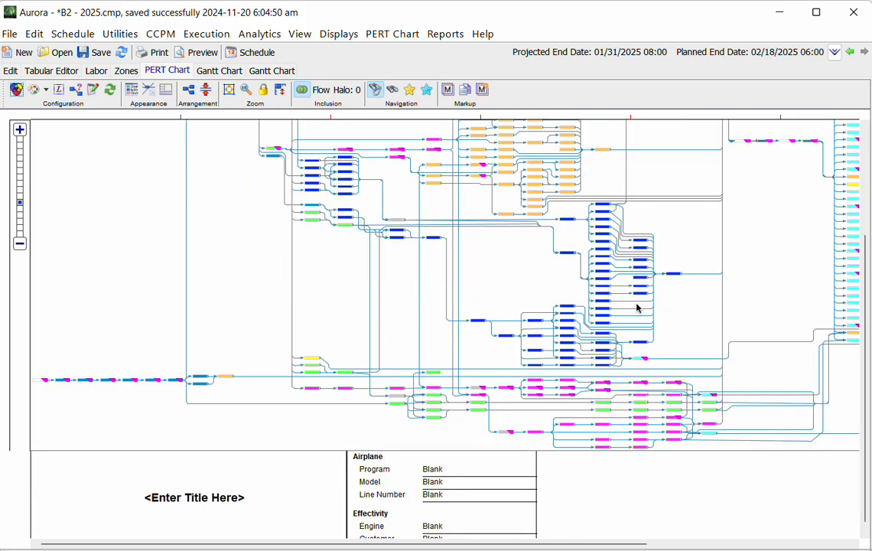
pyautogui.scroll(2, 636, 307)
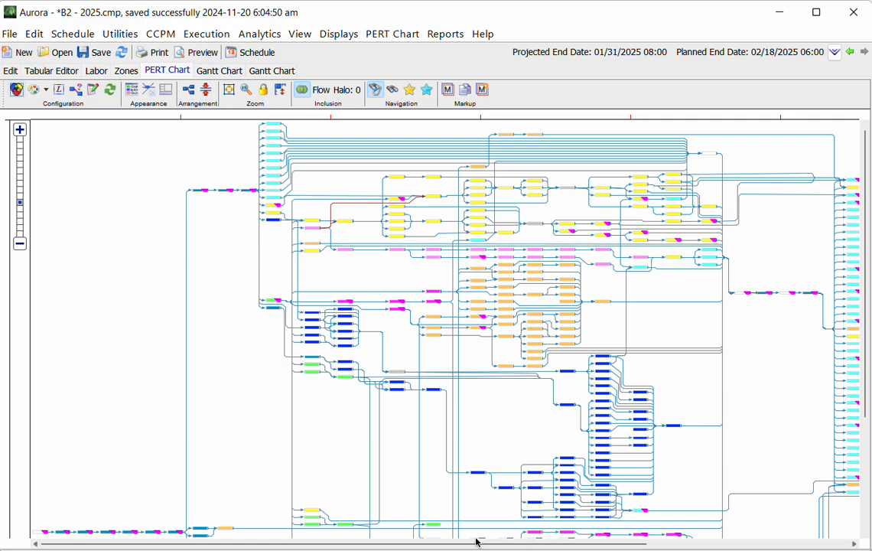
pyautogui.moveTo(232, 547); pyautogui.dragTo(410, 547)
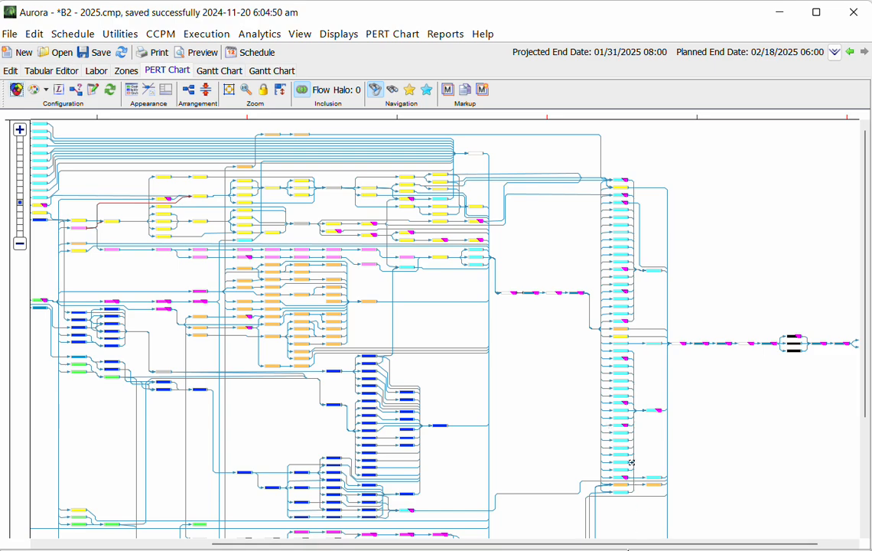
pyautogui.moveTo(732, 547); pyautogui.dragTo(748, 546)
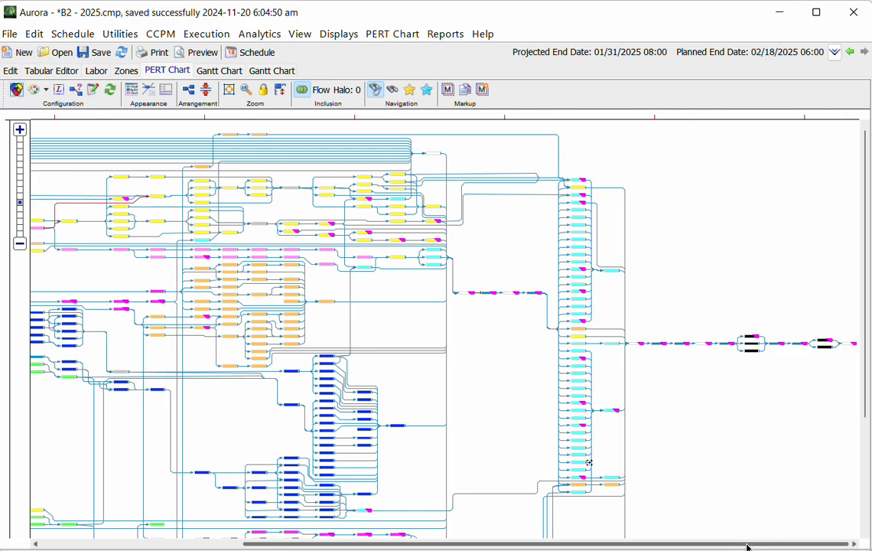
pyautogui.moveTo(748, 547); pyautogui.dragTo(324, 548)
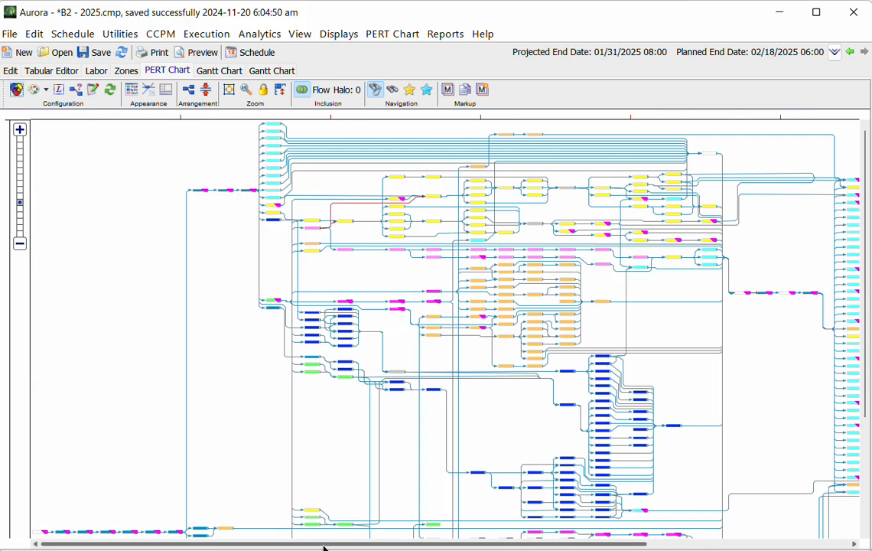
pyautogui.scroll(-3, 248, 418)
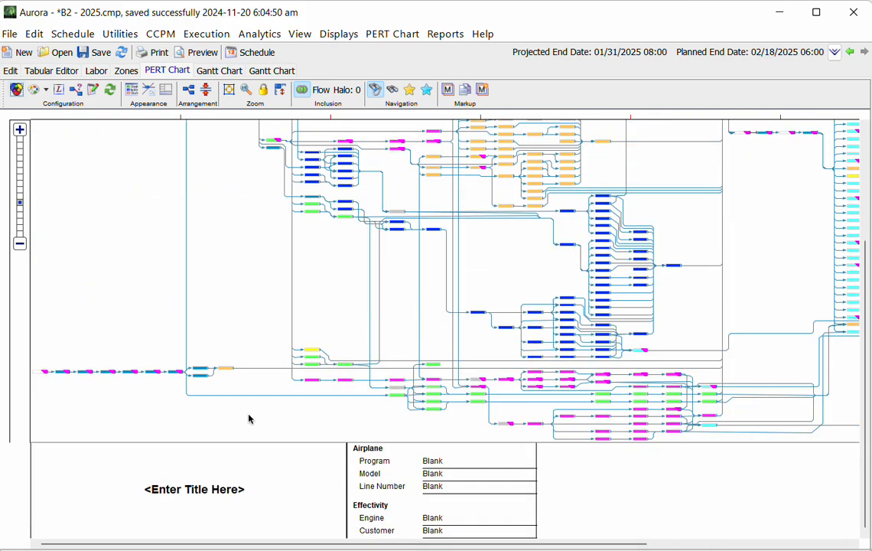
pyautogui.scroll(1, 249, 418)
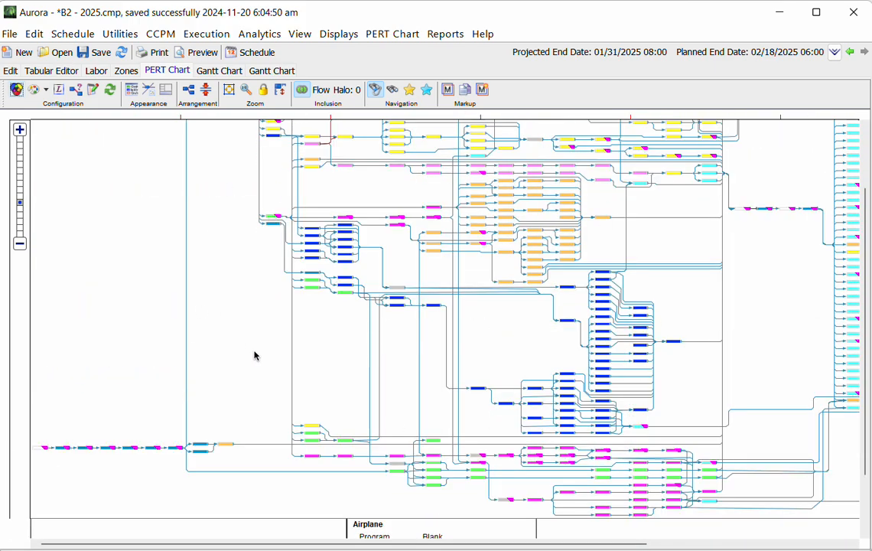
# Review the PERT chart's style rules for the major task colours and the original critical chain without changing them
pyautogui.click(33, 93)
pyautogui.scroll(-5, 249, 172)
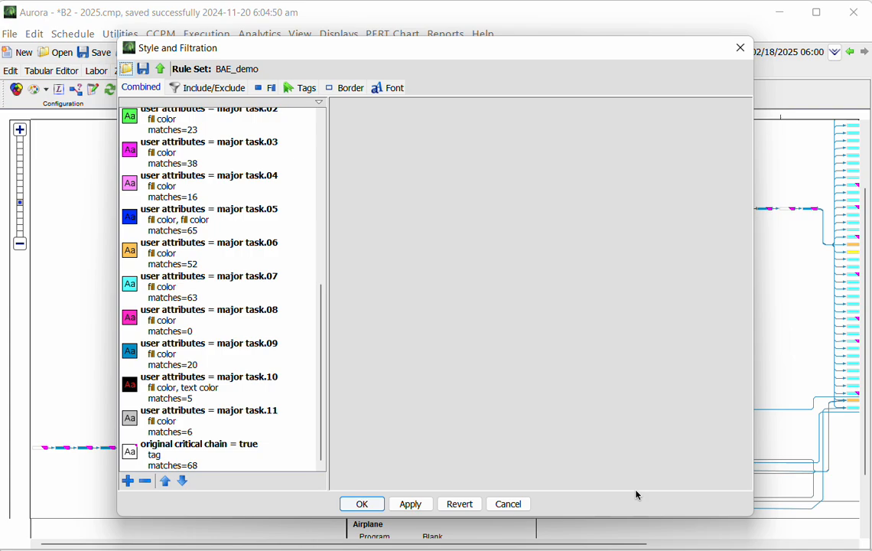
pyautogui.click(509, 504)
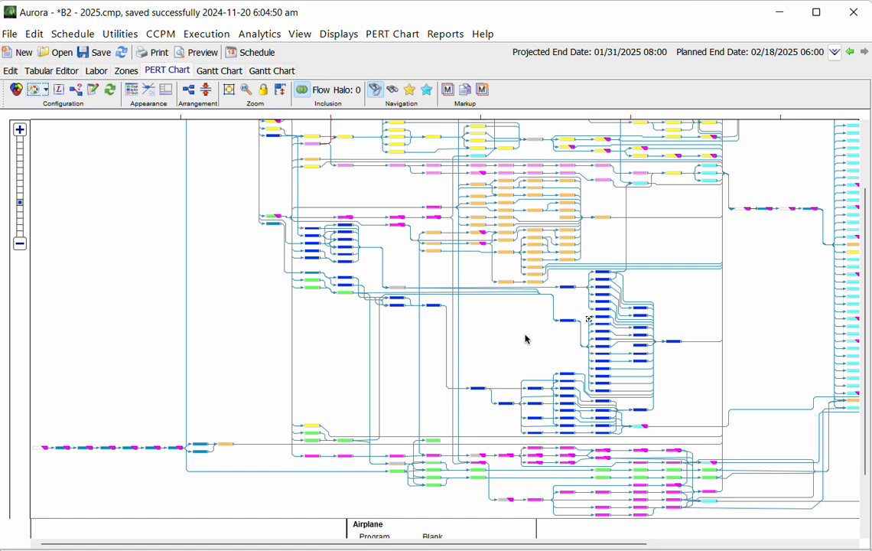
# Return to the Edit view, display the properties of resource Mech 01-1 and review the Labor and Zones resources
pyautogui.click(51, 70)
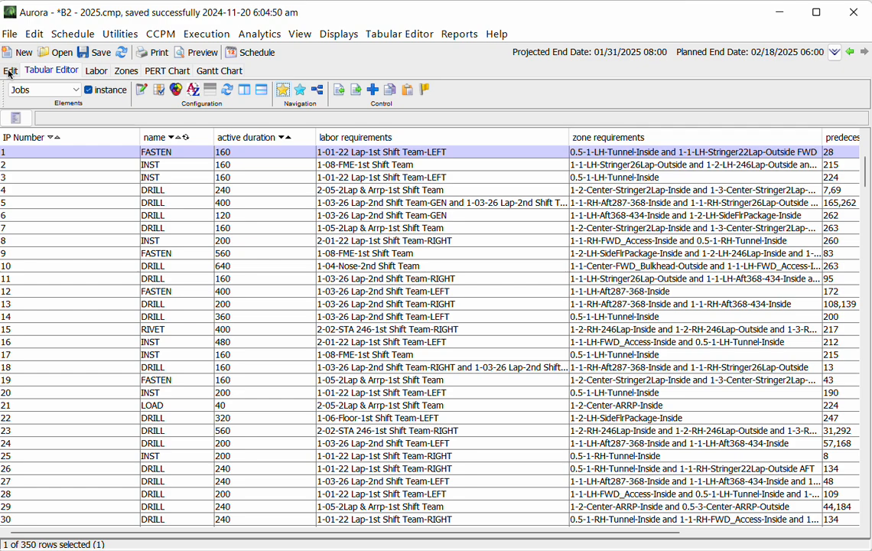
pyautogui.click(10, 70)
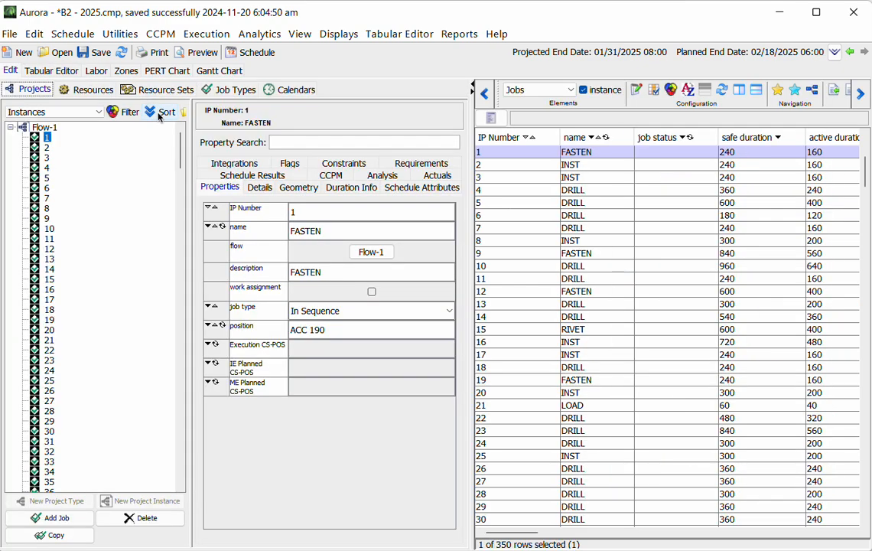
pyautogui.click(89, 90)
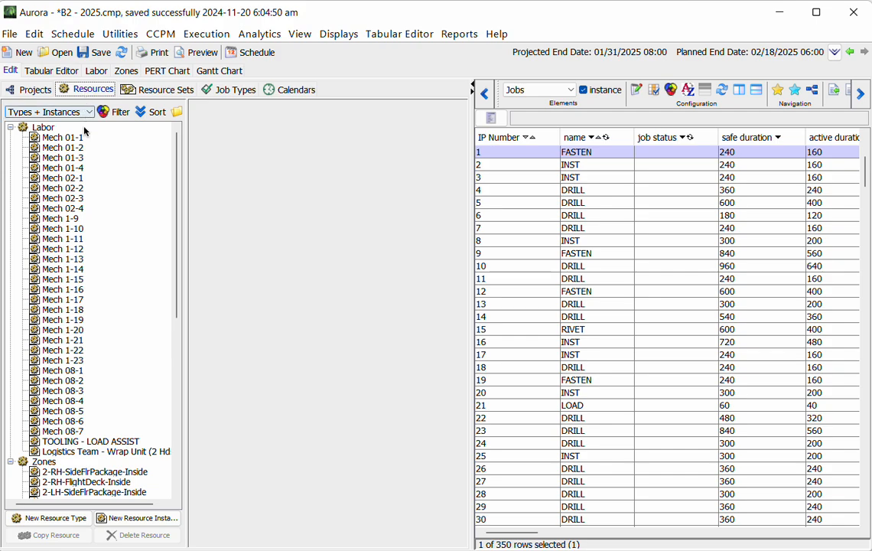
pyautogui.click(59, 139)
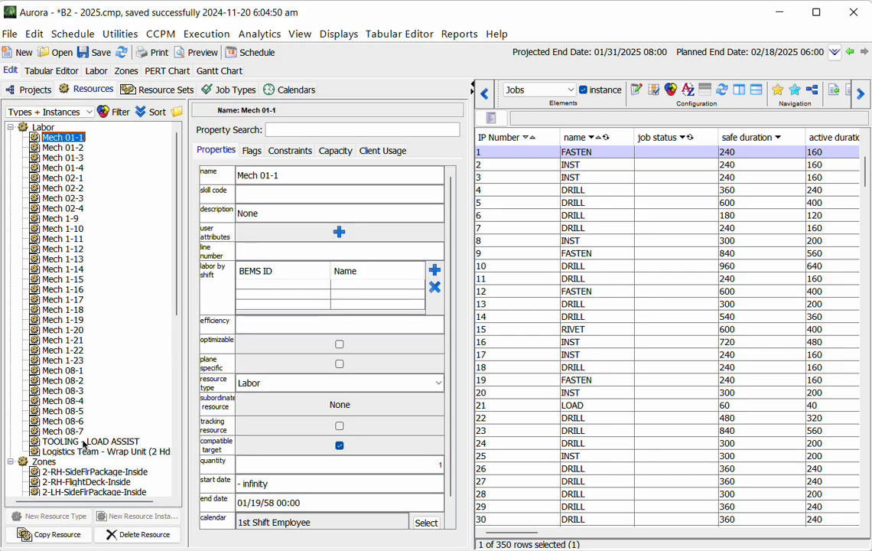
pyautogui.scroll(-3, 126, 388)
pyautogui.scroll(-8, 126, 388)
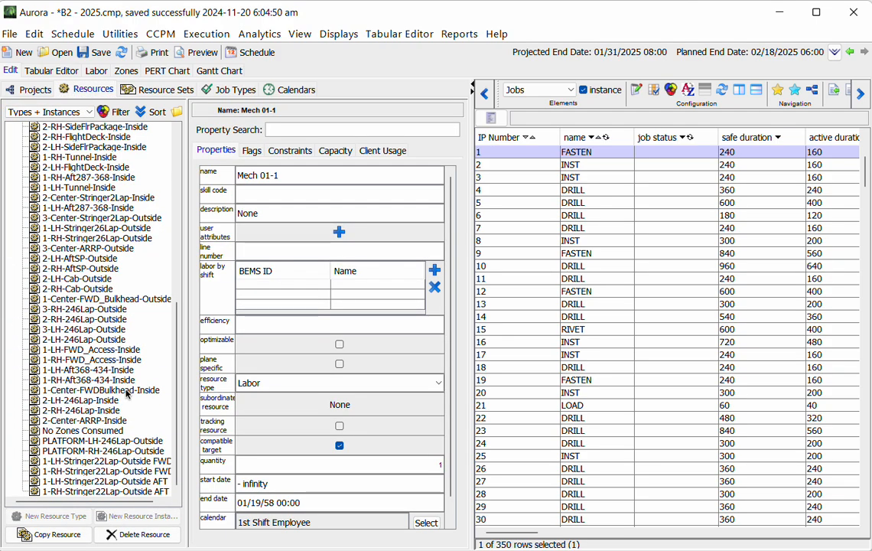
pyautogui.scroll(11, 123, 333)
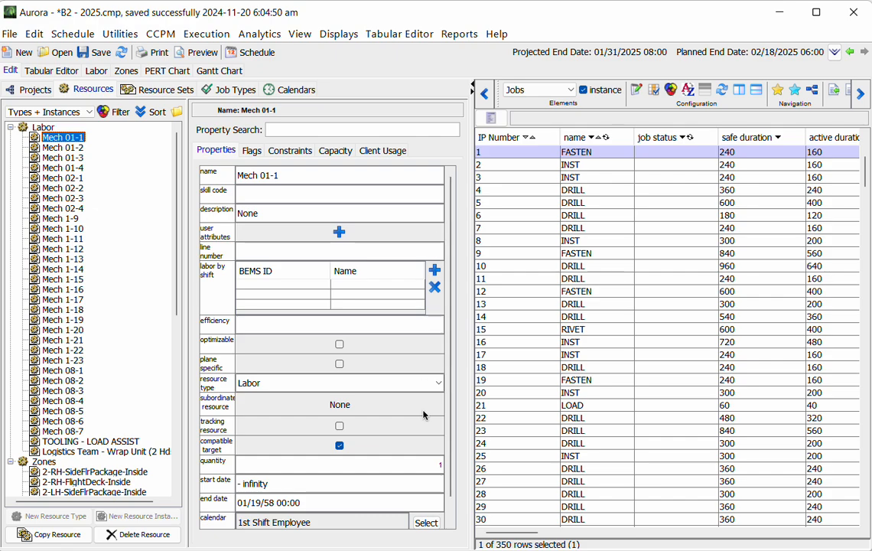
# Review the resource type options for Mech 01-1, deselect the resource and look over the Zones resources
pyautogui.click(437, 384)
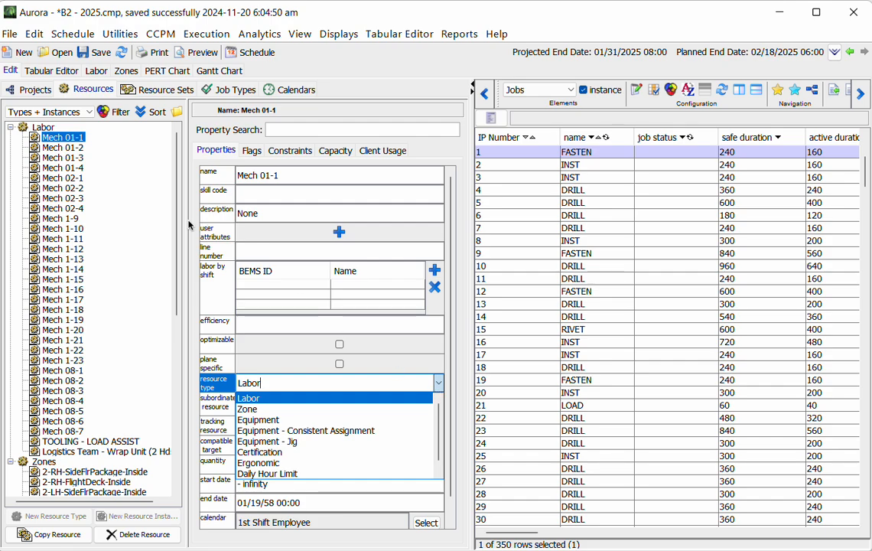
pyautogui.click(133, 194)
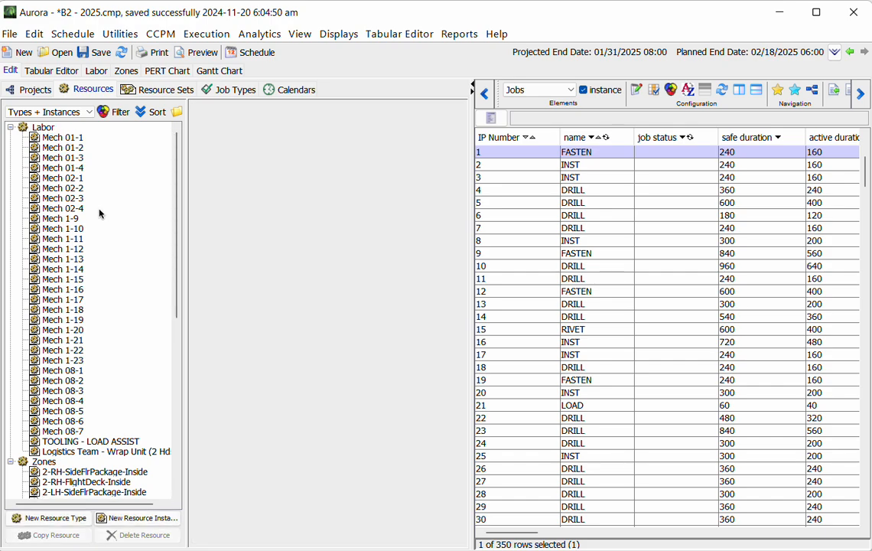
pyautogui.scroll(-2, 128, 312)
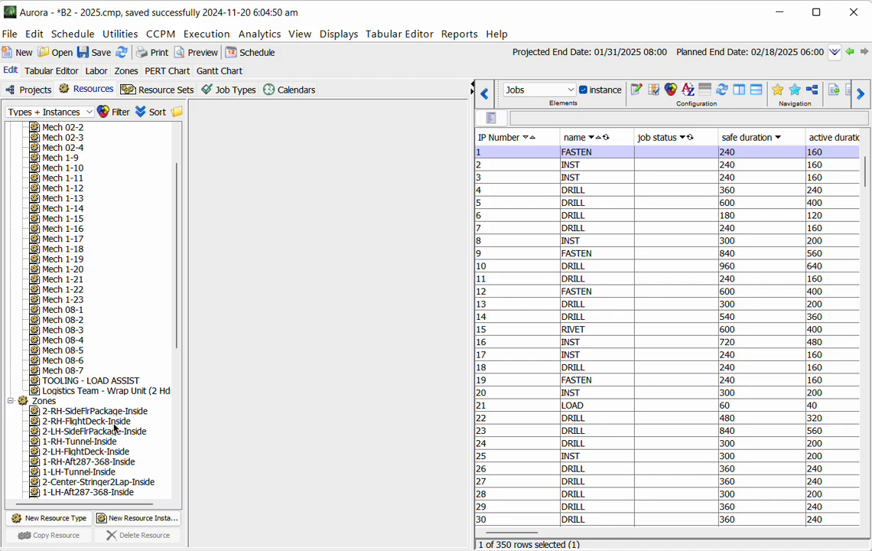
# Display the properties of zone 2-RH-FlightDeck-Inside and review the members of the All Mechanics resource set
pyautogui.click(114, 423)
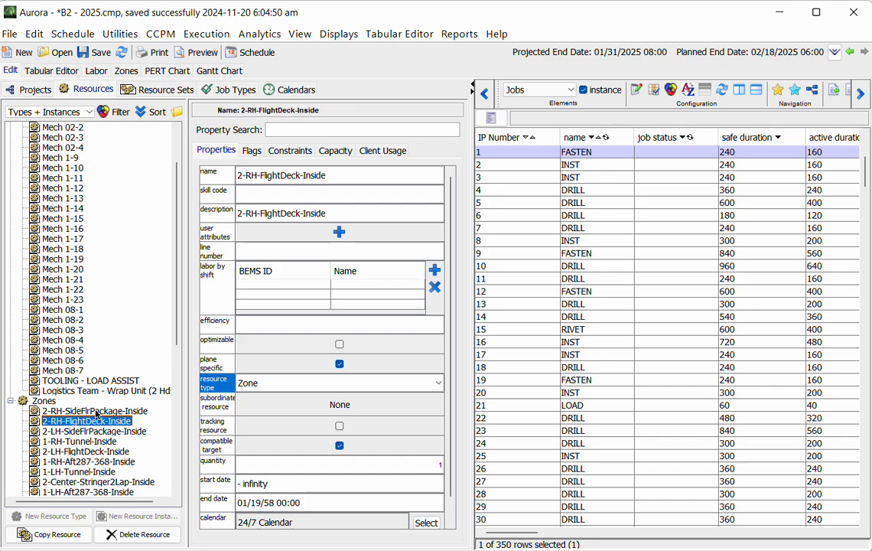
pyautogui.click(161, 93)
pyautogui.scroll(-10, 117, 390)
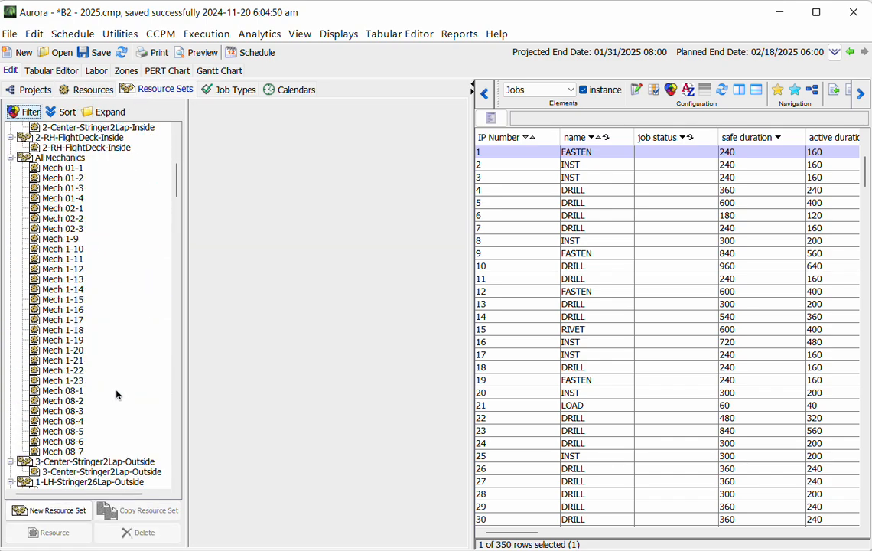
pyautogui.scroll(-5, 117, 395)
pyautogui.scroll(7, 117, 395)
pyautogui.scroll(-4, 117, 395)
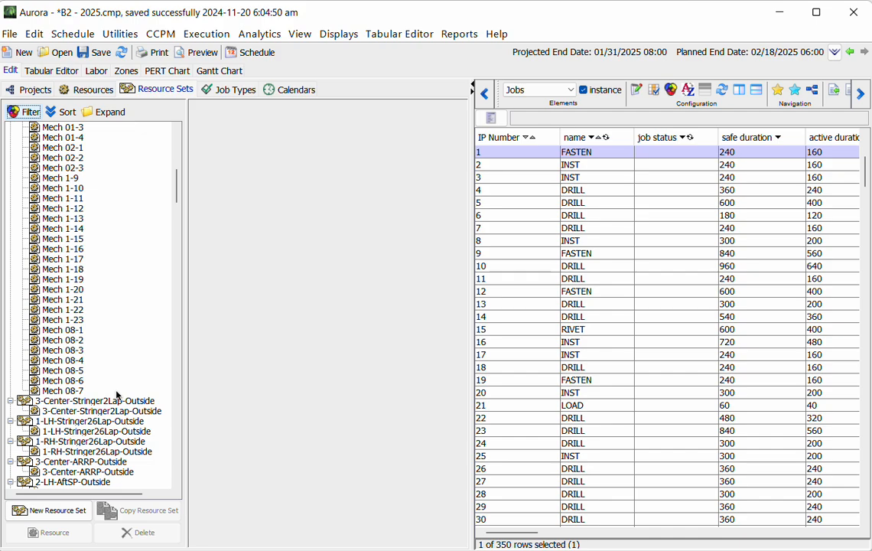
pyautogui.scroll(1, 117, 396)
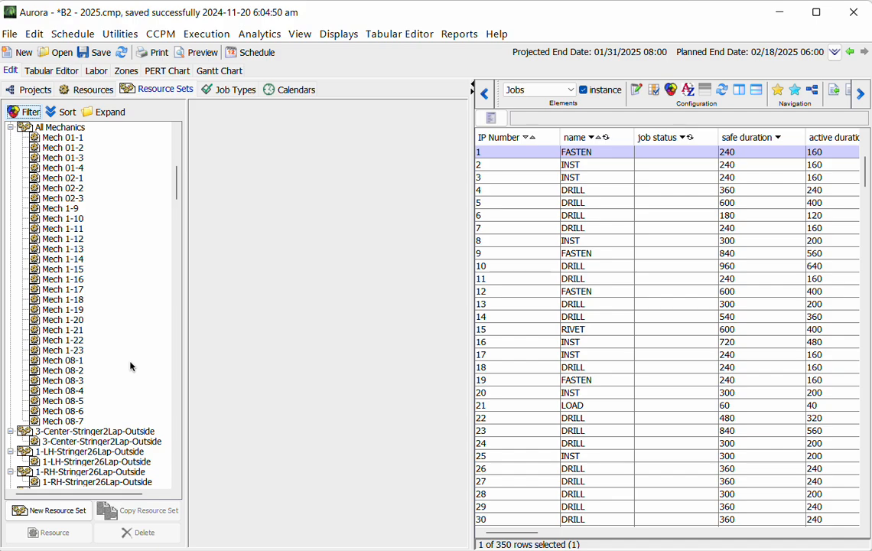
# Look through the interior zone and shift team resource sets and display Mech 02-1 from 02-STA 246-1st Shift Team-LEFT
pyautogui.scroll(-20, 126, 359)
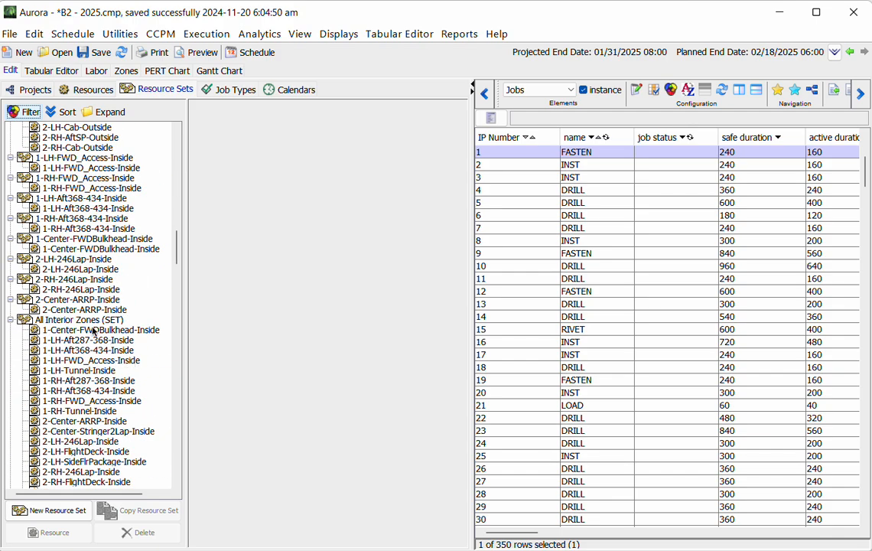
pyautogui.scroll(-10, 107, 321)
pyautogui.scroll(-4, 111, 322)
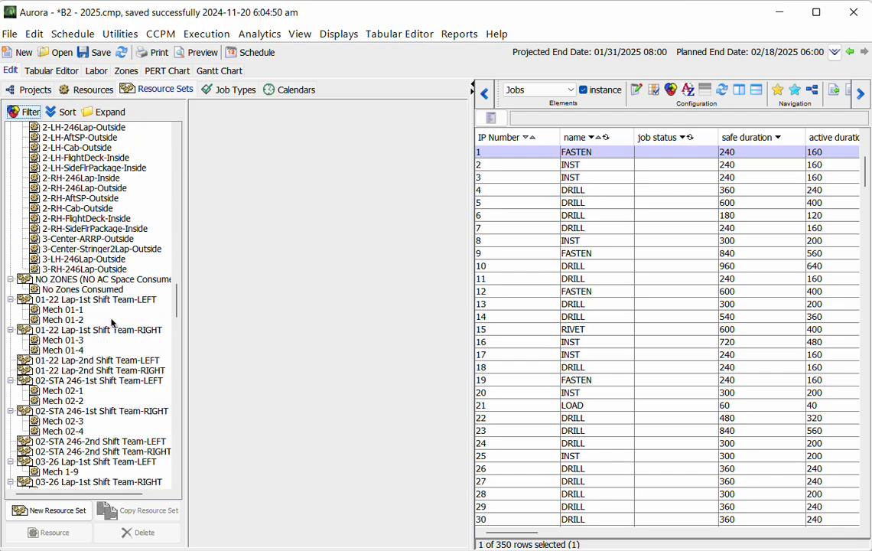
pyautogui.scroll(-4, 112, 322)
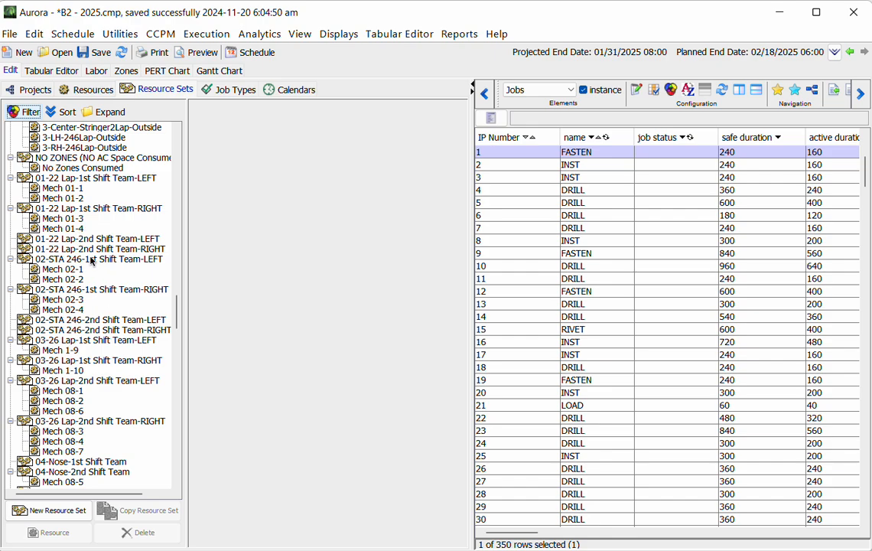
pyautogui.scroll(1, 82, 270)
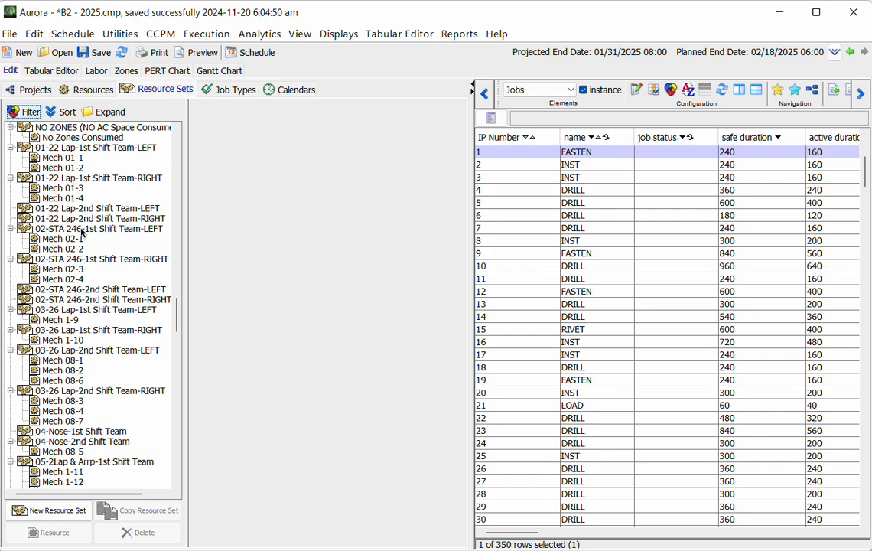
pyautogui.click(79, 228)
pyautogui.click(75, 240)
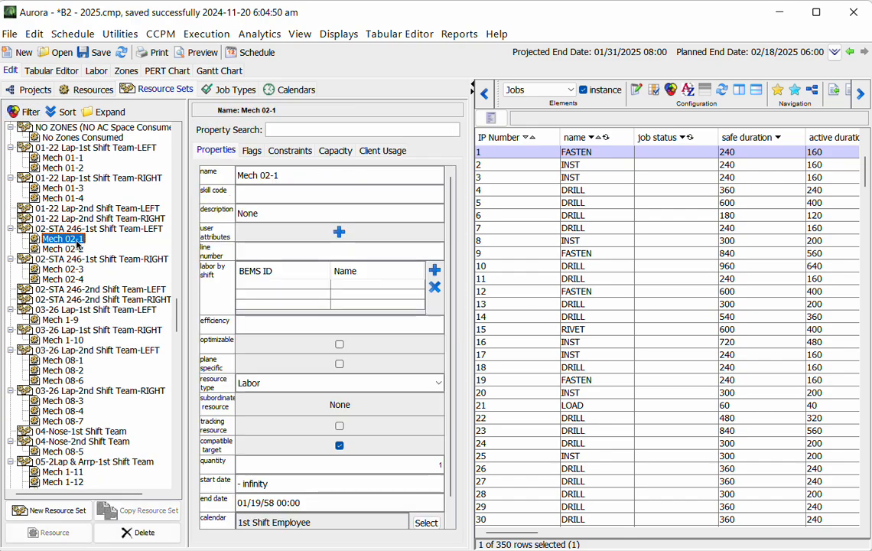
# Review the general team resource sets, displaying the properties of 02-STA 246-1st Shift Team-GEN and its member Mech 02-1
pyautogui.scroll(-10, 113, 324)
pyautogui.scroll(1, 114, 327)
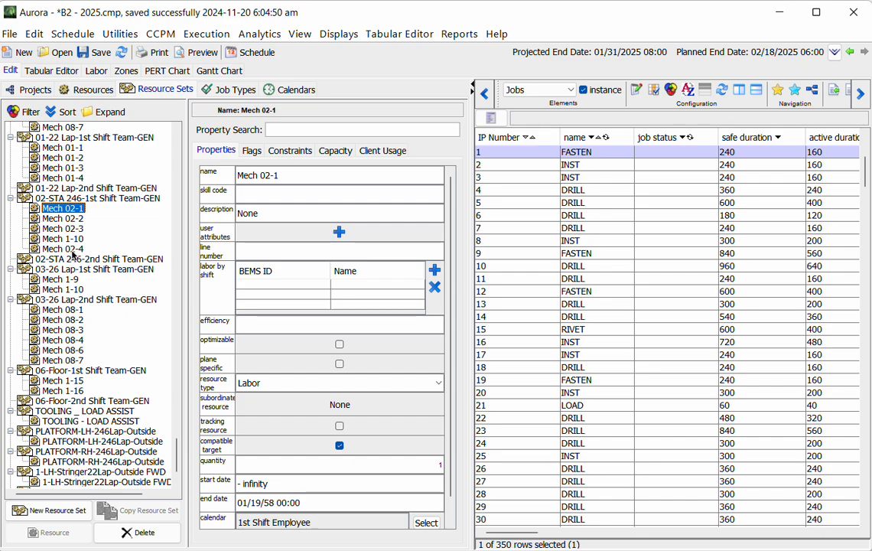
pyautogui.click(65, 197)
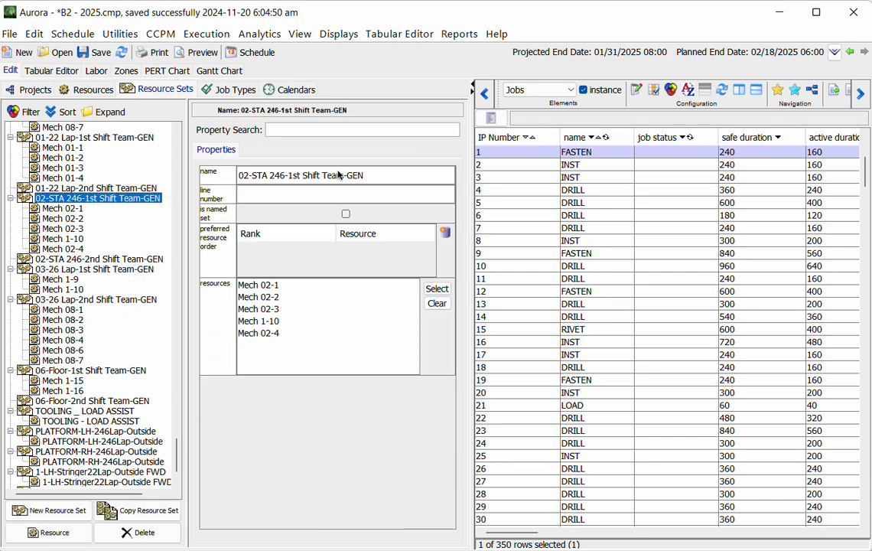
pyautogui.click(77, 207)
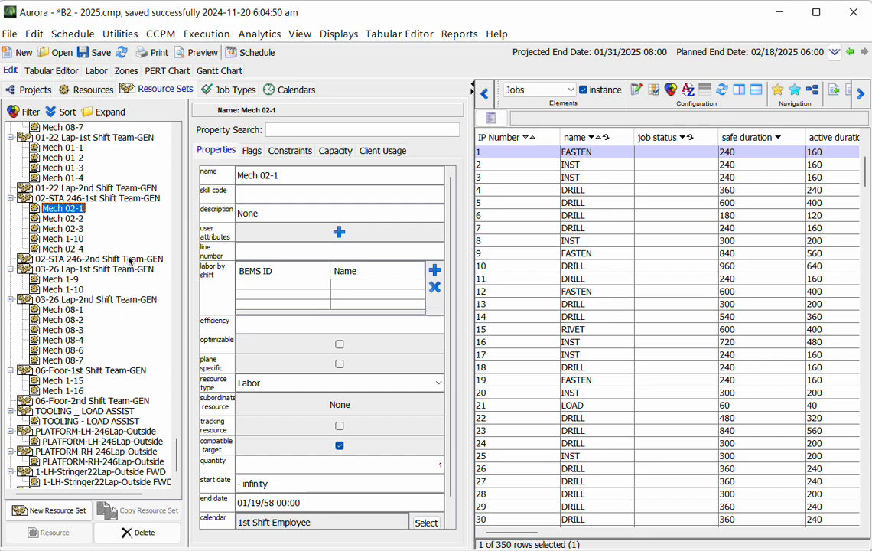
pyautogui.click(124, 332)
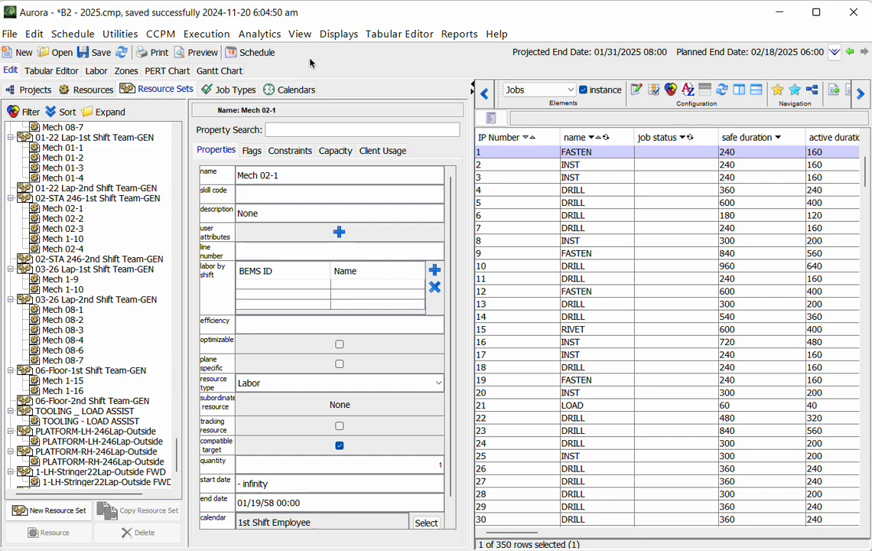
# Check the job types and review the 1st Shift Employee, 2nd Shift Employee and 1st and 2nd Shift calendars
pyautogui.click(228, 92)
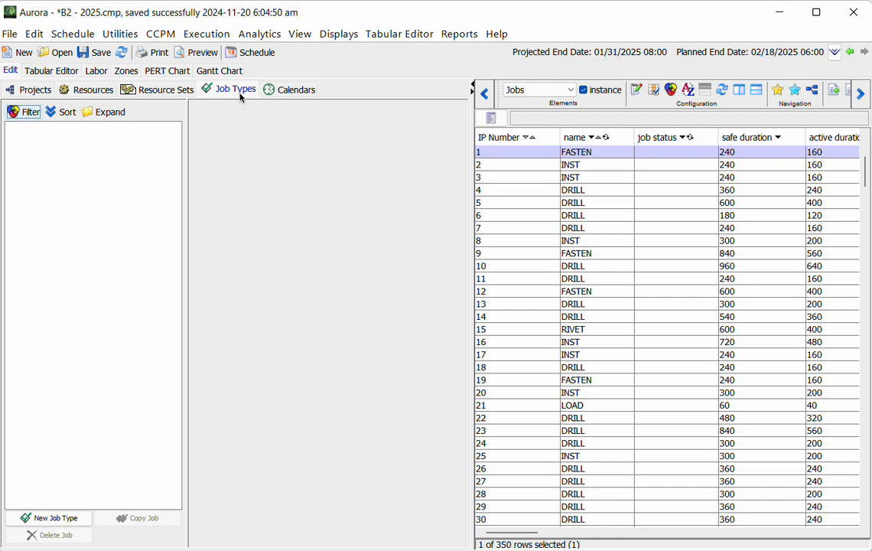
pyautogui.click(310, 94)
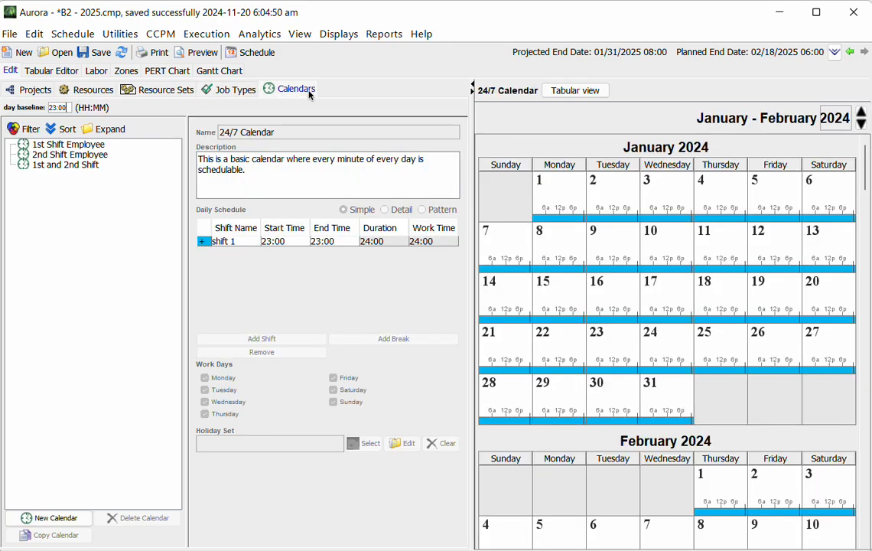
pyautogui.click(89, 144)
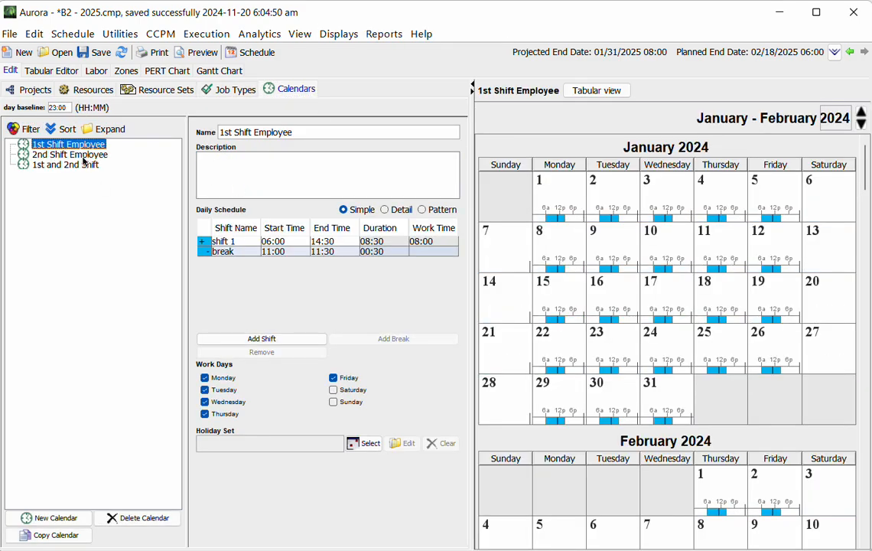
pyautogui.click(84, 157)
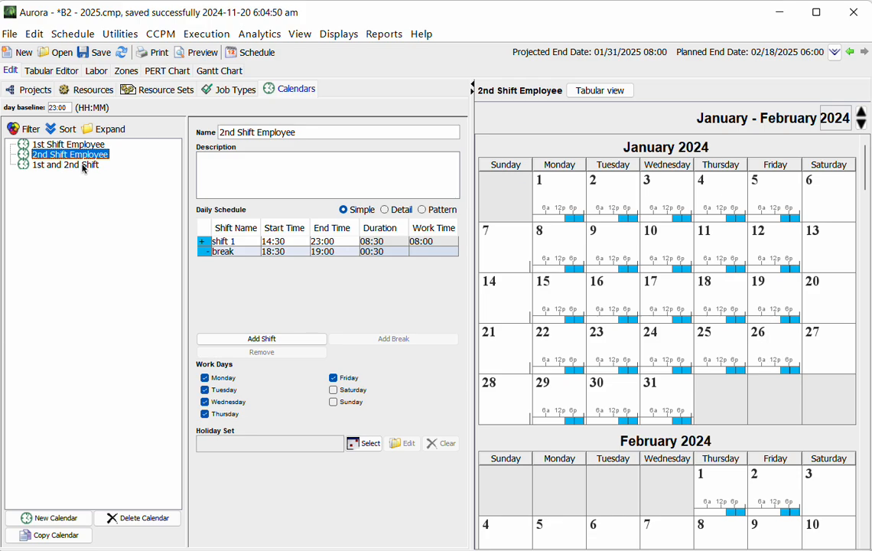
pyautogui.click(85, 166)
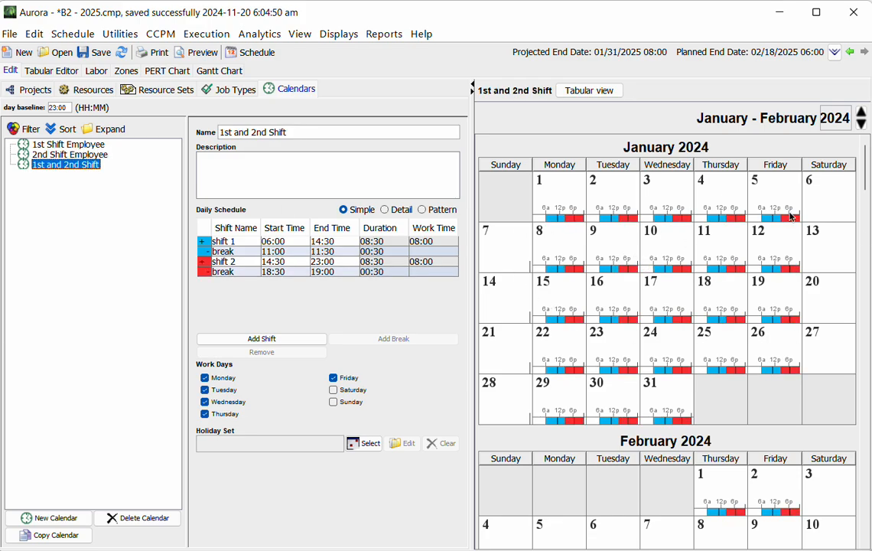
pyautogui.moveTo(835, 313)
pyautogui.moveTo(845, 270)
# Examine the calendar assigned to resource Mech 1-11 and revisit the calendar definitions before returning to the resource
pyautogui.click(84, 89)
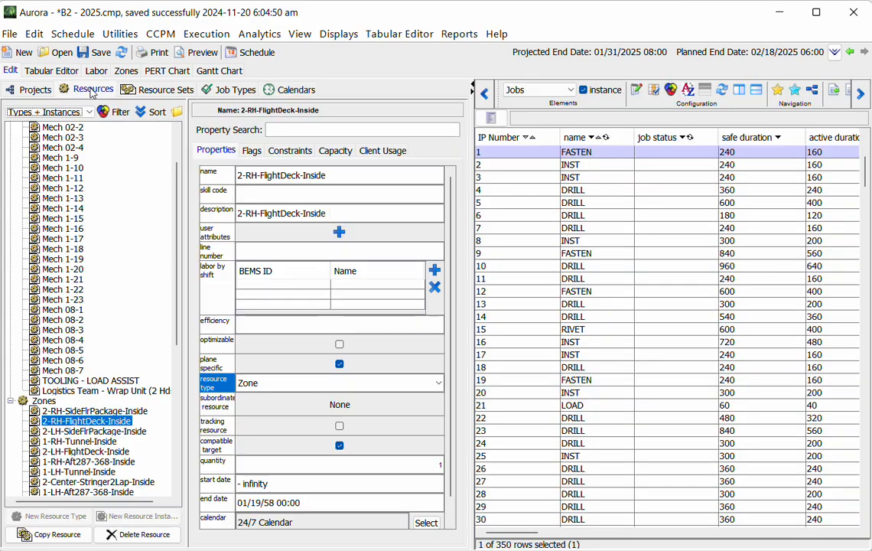
pyautogui.click(60, 177)
pyautogui.scroll(-1, 289, 453)
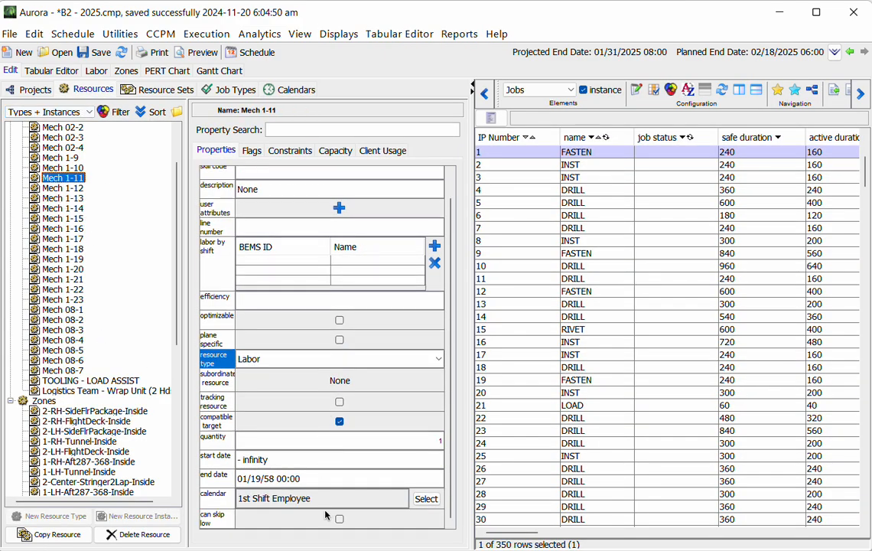
pyautogui.click(201, 496)
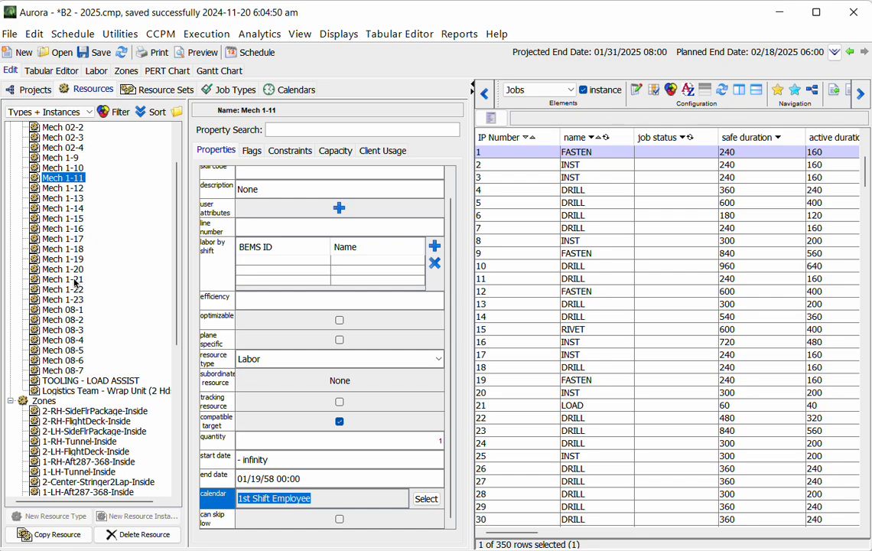
pyautogui.click(303, 91)
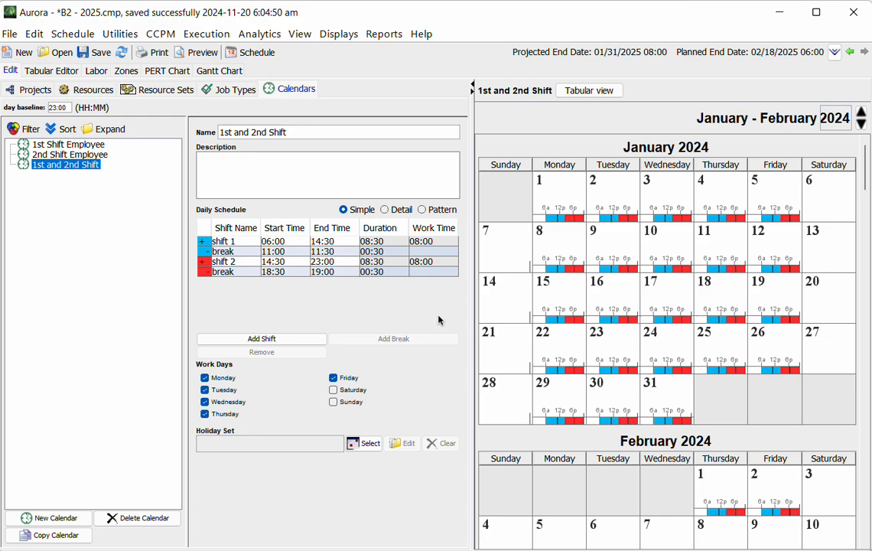
pyautogui.click(87, 89)
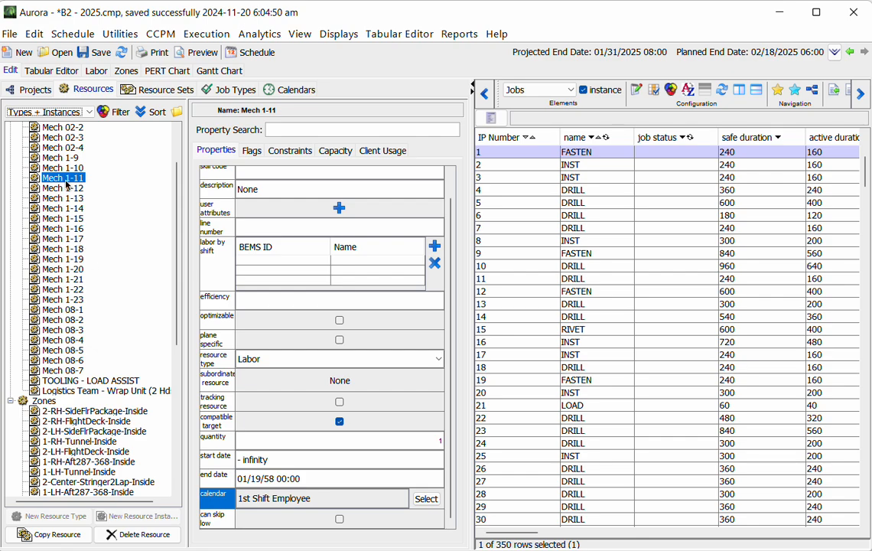
# Schedule the model with the summary report and warning suppression off, review the Non-Milestone Warning jobs and dismiss the analysis
pyautogui.click(72, 35)
pyautogui.click(75, 52)
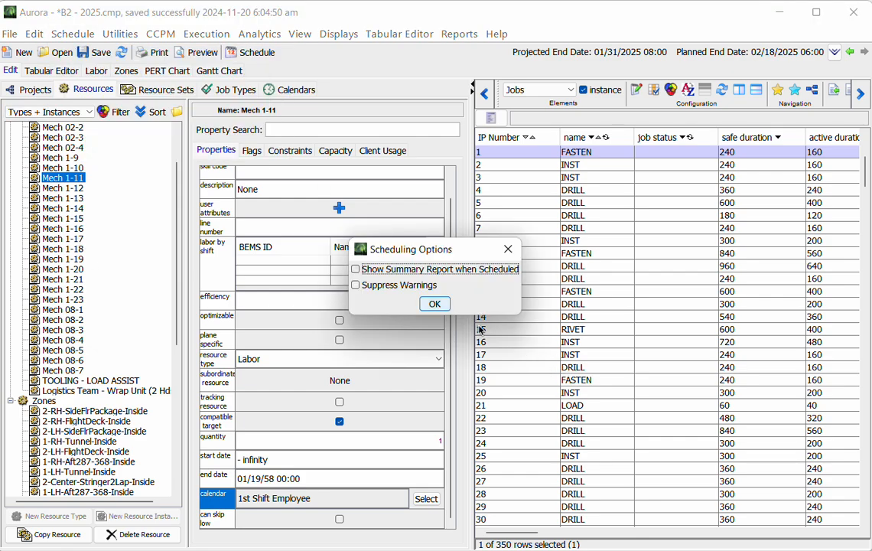
pyautogui.click(432, 305)
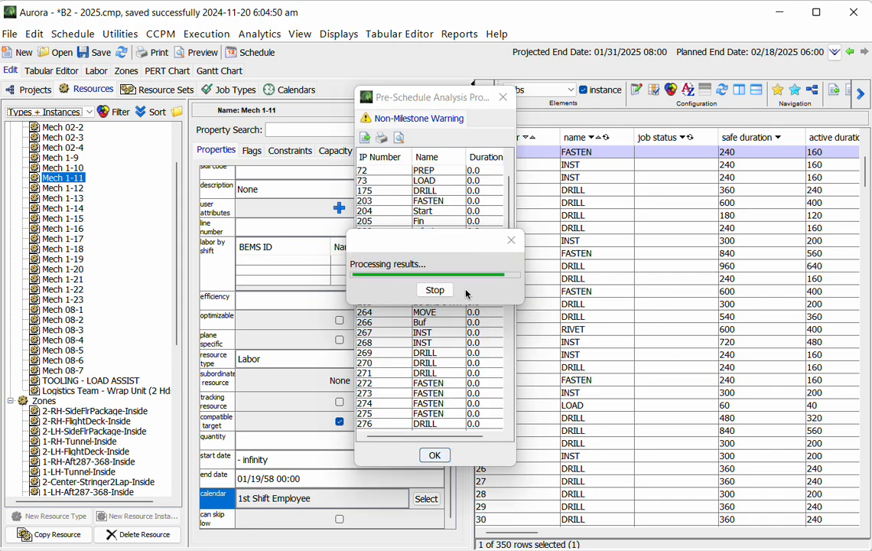
pyautogui.click(357, 211)
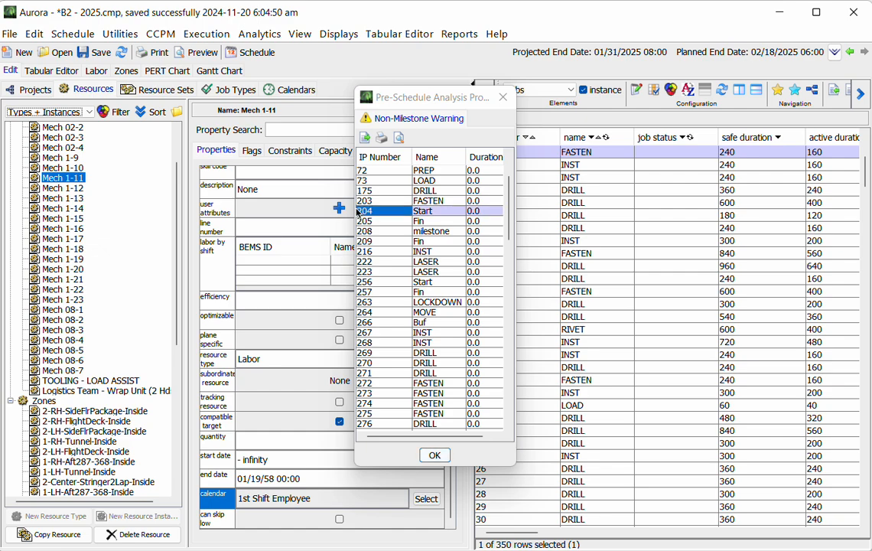
pyautogui.click(432, 243)
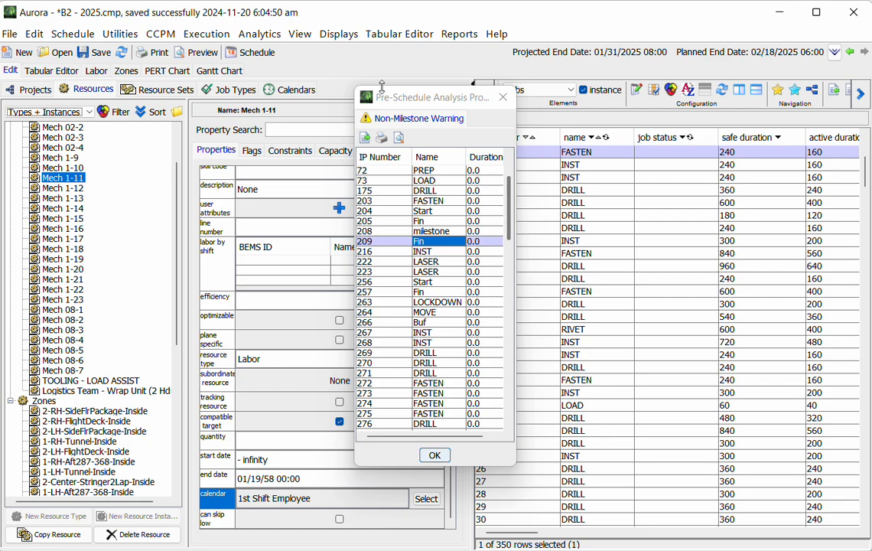
pyautogui.moveTo(435, 170); pyautogui.dragTo(495, 361)
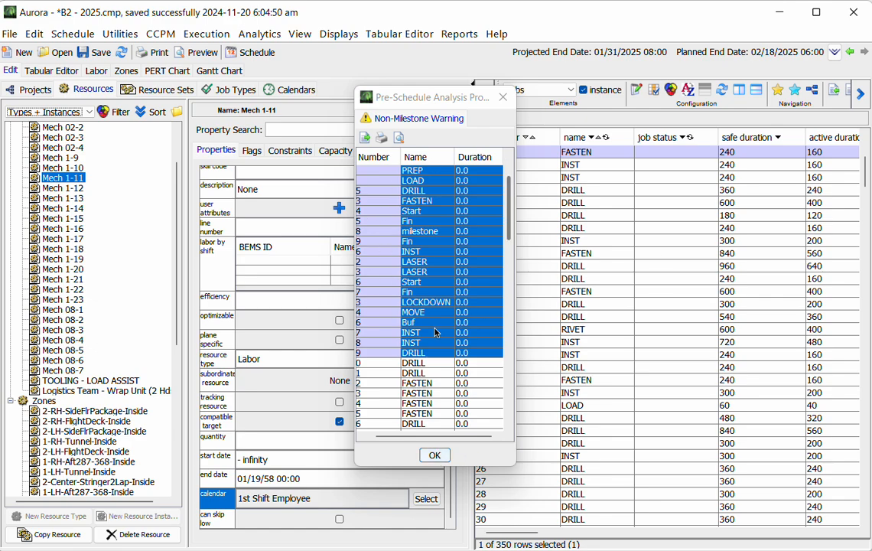
pyautogui.click(436, 456)
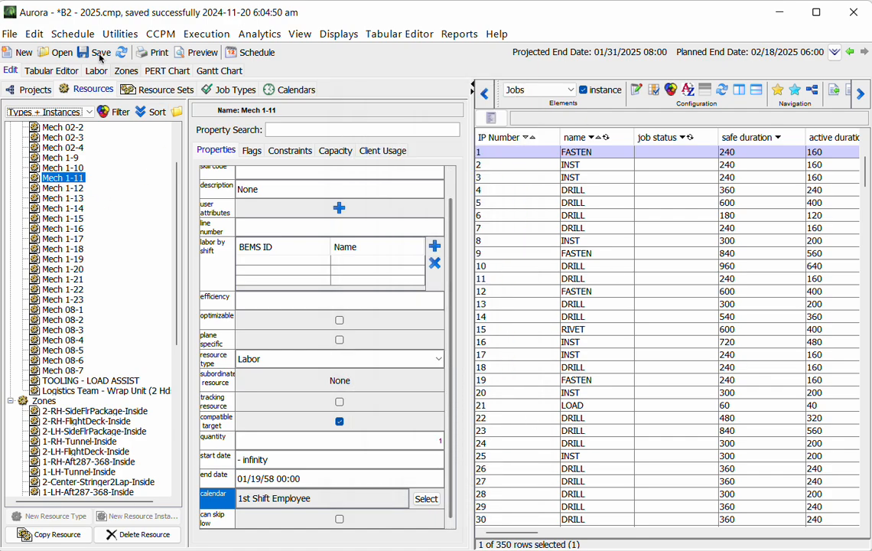
# Review the jobs table in the Tabular Editor and select the active duration of job 22
pyautogui.click(44, 70)
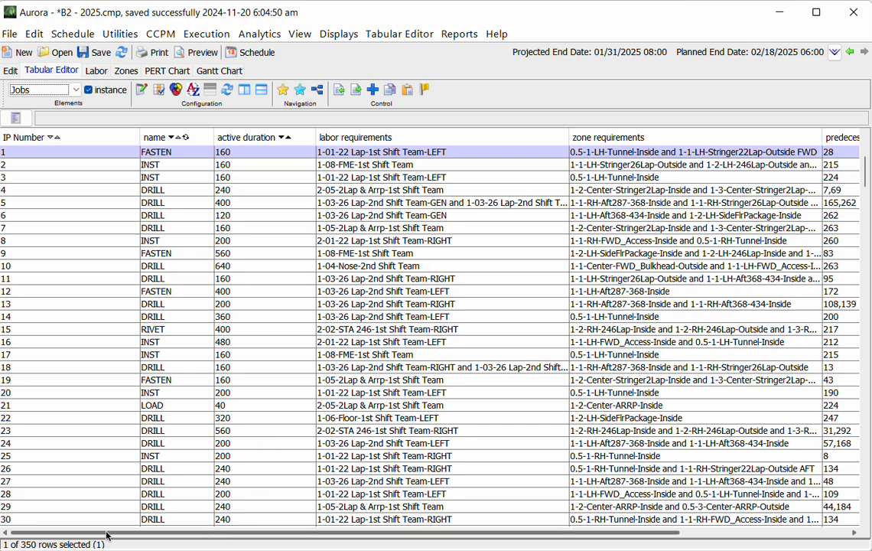
pyautogui.click(266, 418)
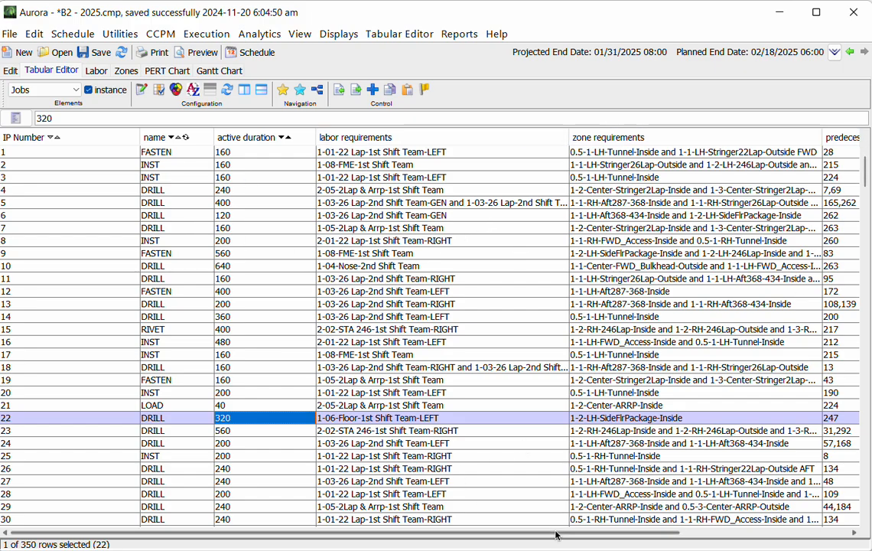
pyautogui.moveTo(555, 538)
pyautogui.mouseDown()
pyautogui.moveTo(701, 539)
pyautogui.moveTo(555, 539)
pyautogui.mouseUp()
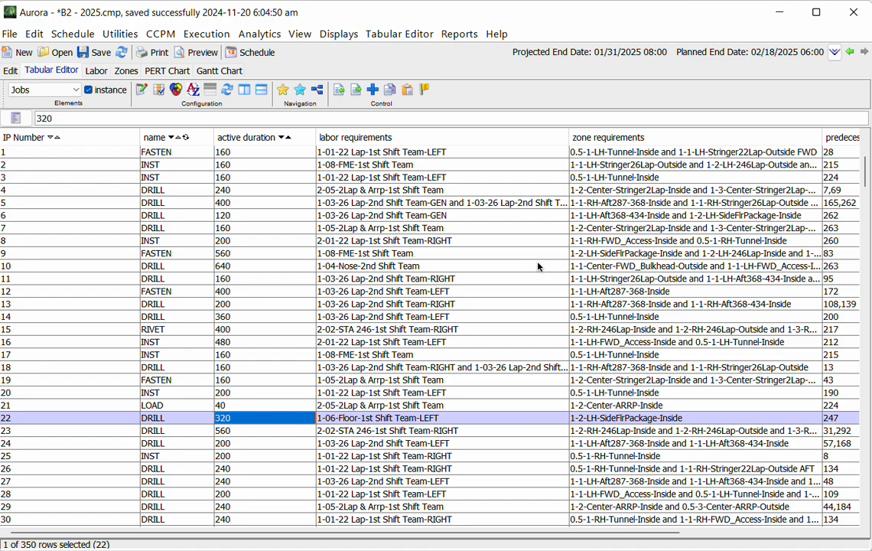
# Display the Labor plot of mechanic assignments and review the available display types without opening another one
pyautogui.click(96, 71)
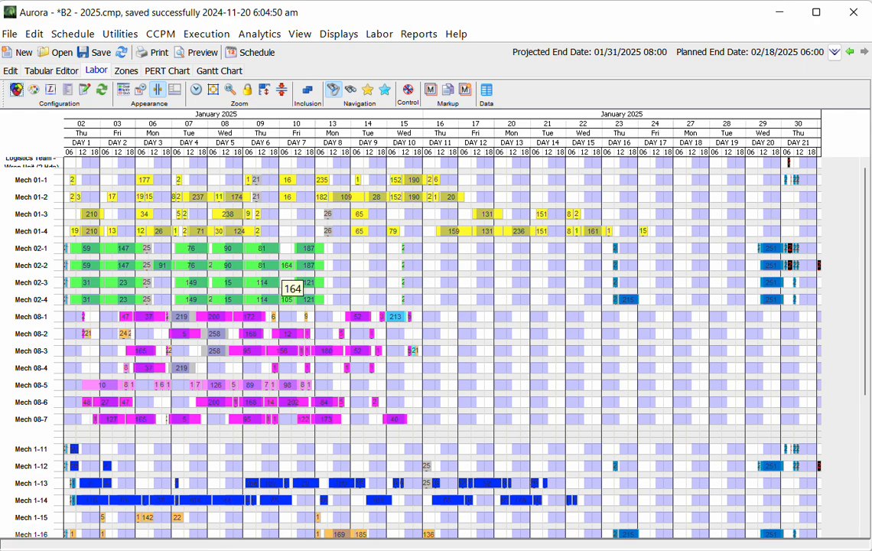
pyautogui.click(342, 34)
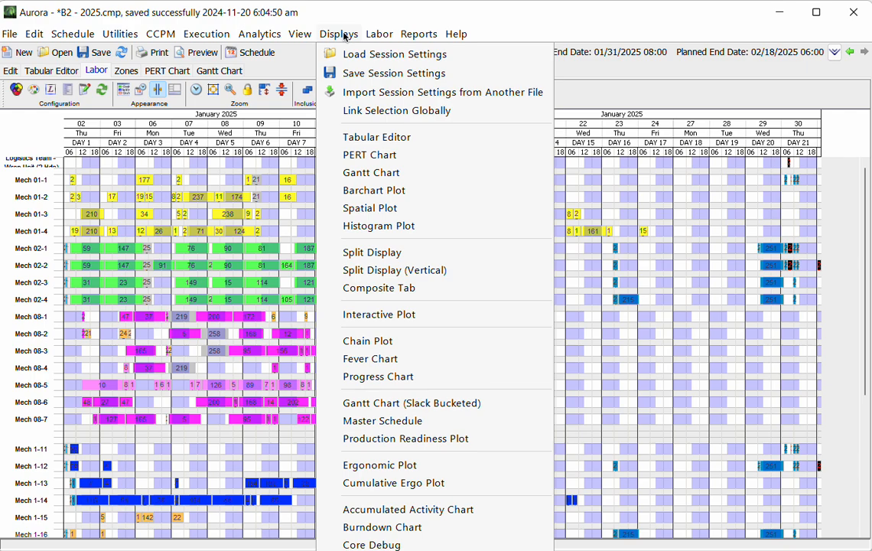
pyautogui.click(345, 35)
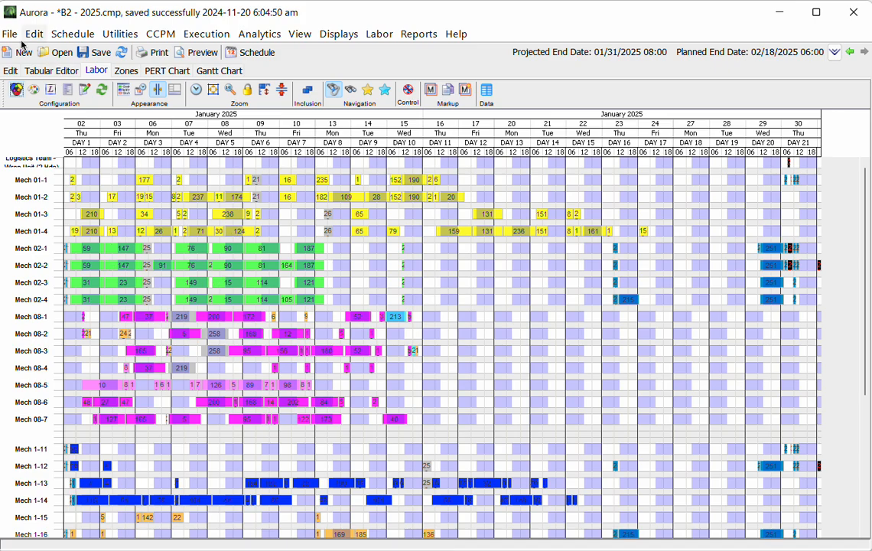
# Review the Labor plot's fill-color rules for the major tasks, dismiss the style settings unchanged and examine the mechanic assignment rows
pyautogui.click(33, 89)
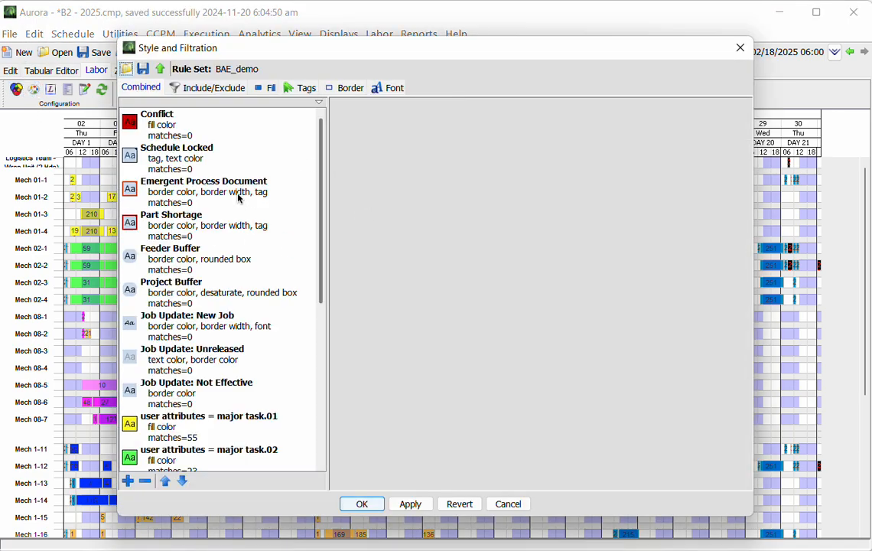
pyautogui.scroll(-5, 239, 198)
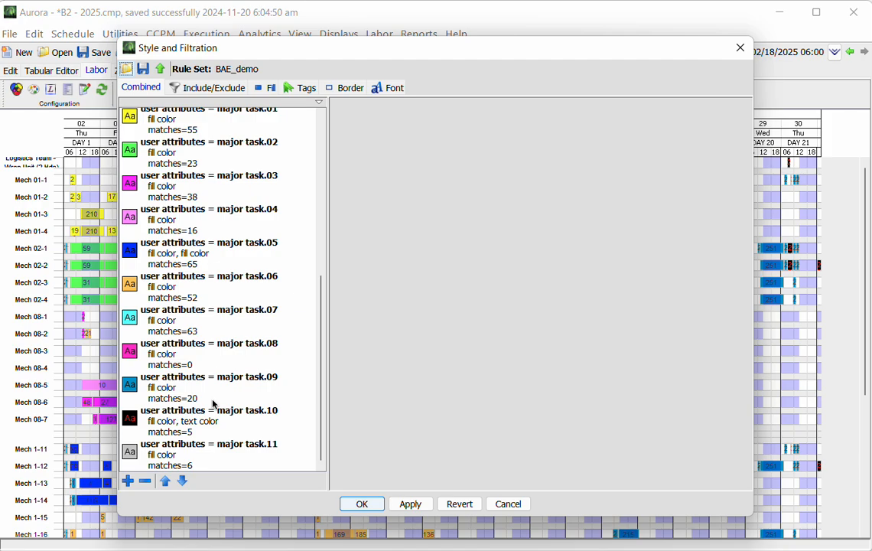
pyautogui.click(508, 504)
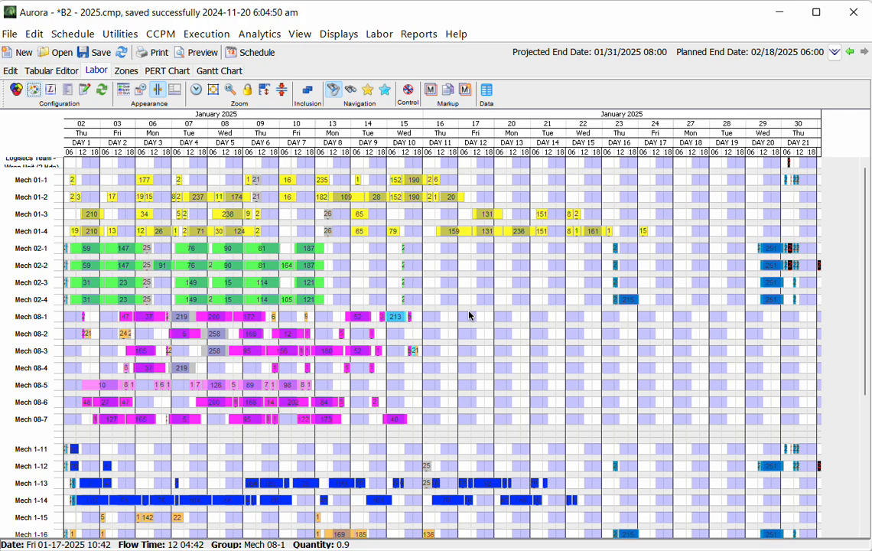
pyautogui.scroll(-4, 470, 315)
pyautogui.scroll(5, 470, 314)
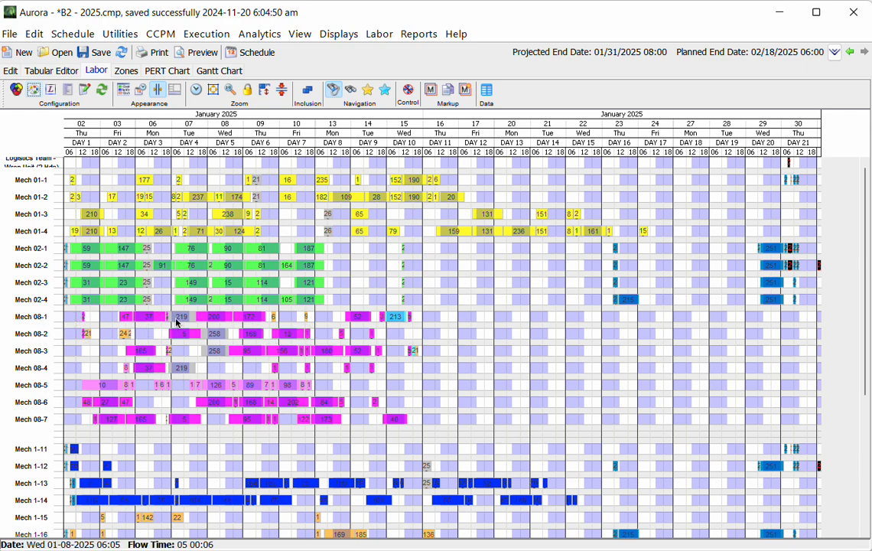
pyautogui.scroll(-3, 562, 346)
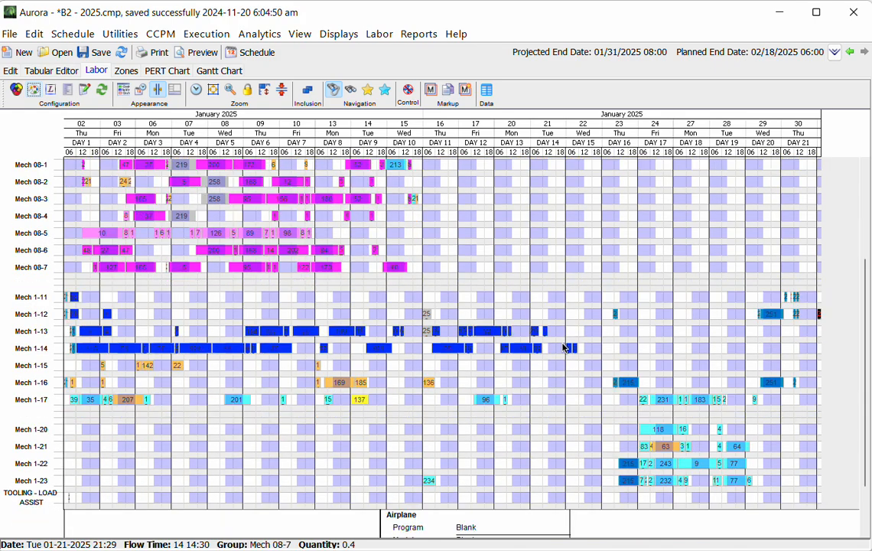
pyautogui.scroll(3, 562, 347)
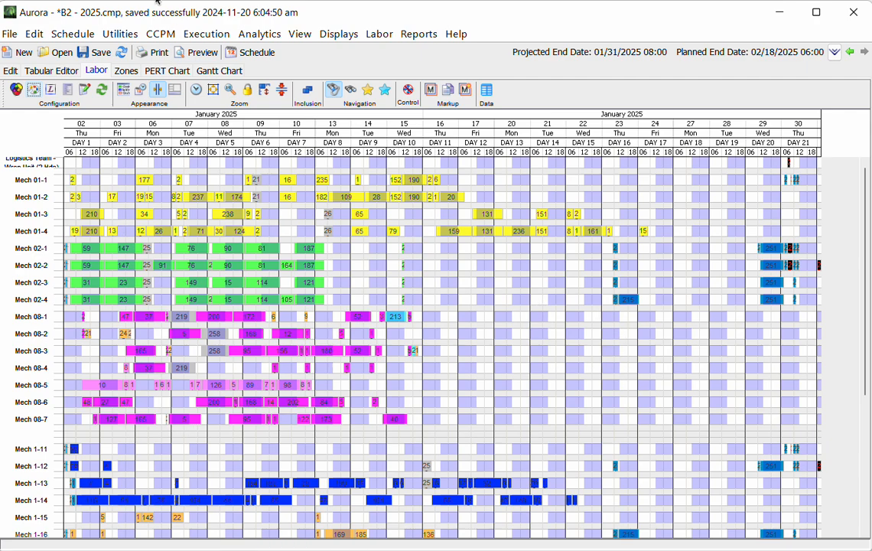
# Display the Zones plot, select job 37 in zone 1-LH-Aft368-434-Inside and open the job's requirements
pyautogui.click(127, 72)
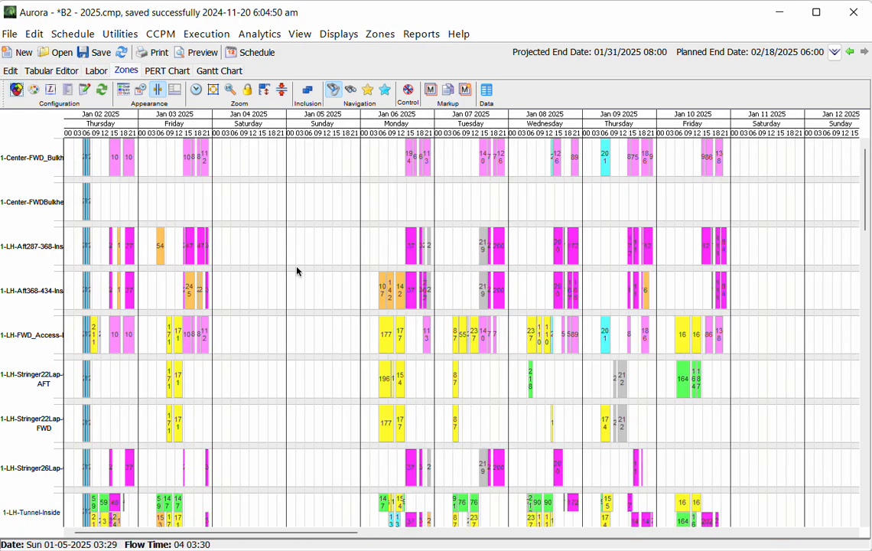
pyautogui.click(411, 300)
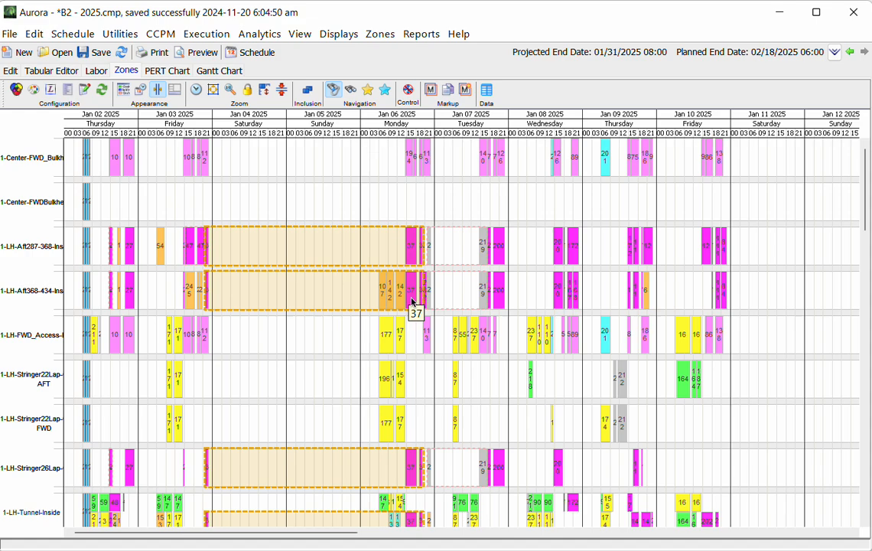
pyautogui.doubleClick(413, 261)
pyautogui.click(538, 200)
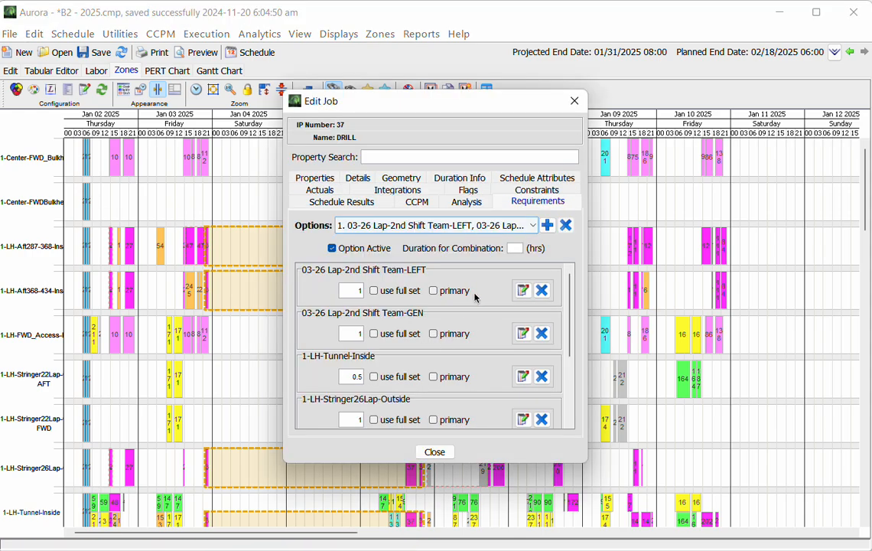
# Enlarge and reposition the Edit Job dialog to show every resource requirement of job 37 alongside the Zones plot
pyautogui.scroll(-2, 473, 295)
pyautogui.scroll(2, 471, 306)
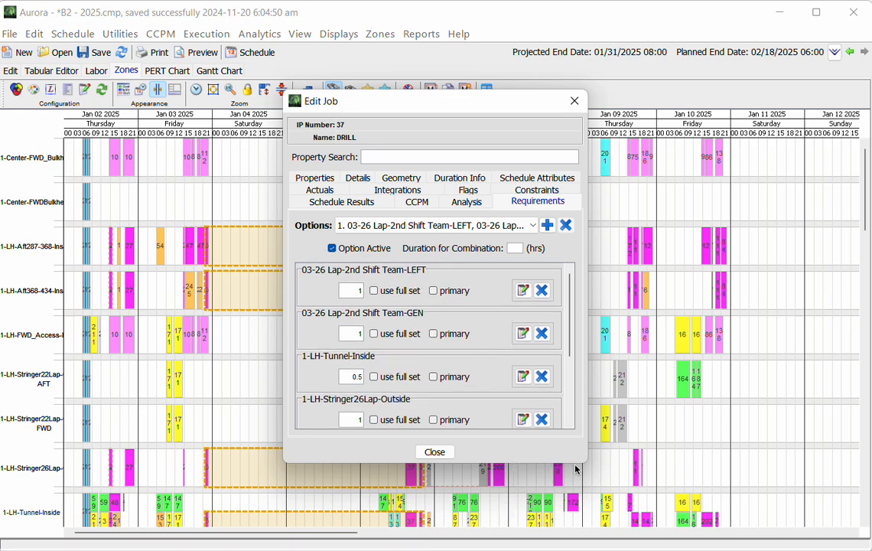
pyautogui.moveTo(576, 463); pyautogui.dragTo(577, 539)
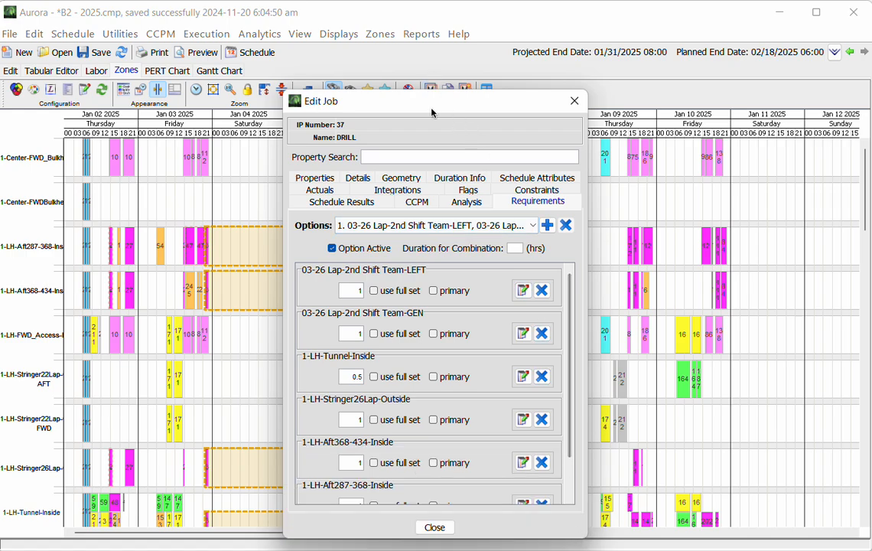
pyautogui.moveTo(433, 113); pyautogui.dragTo(586, 56)
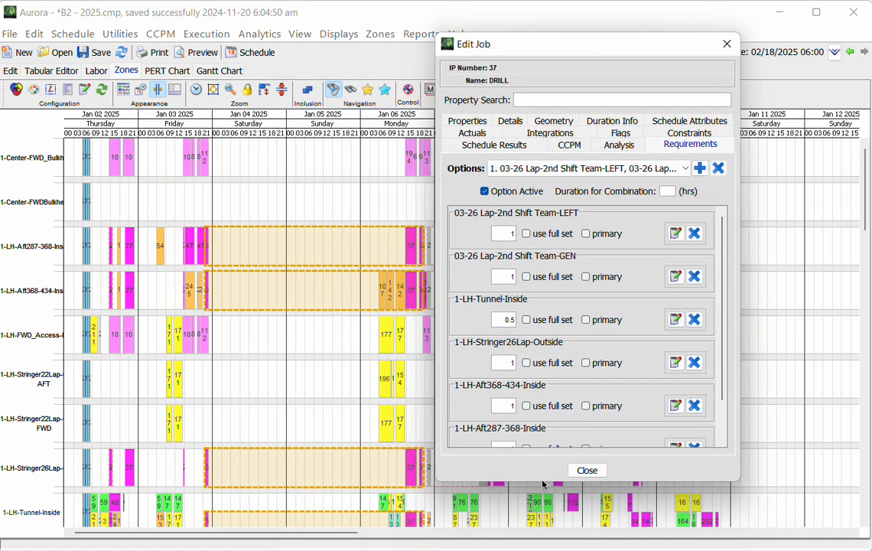
pyautogui.moveTo(543, 484); pyautogui.dragTo(536, 528)
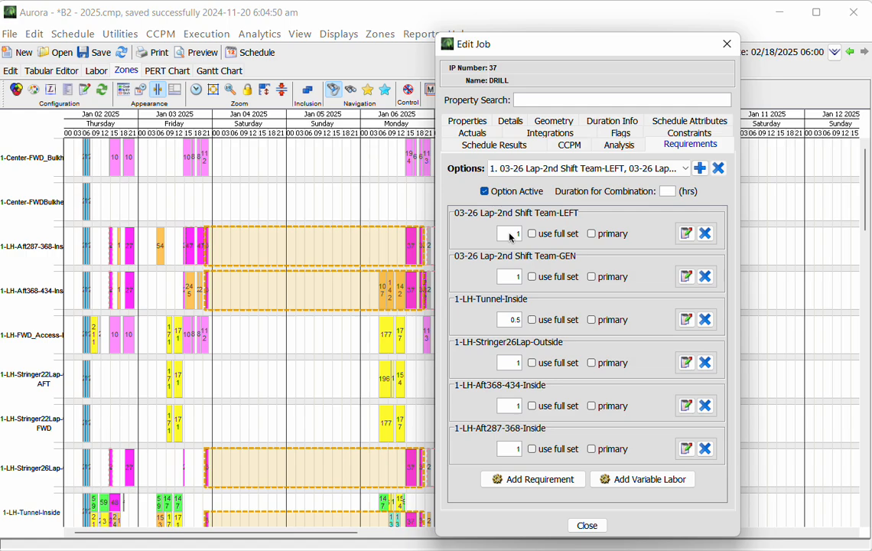
# Examine the labor and zone quantities required by job 37, including the share of 1-LH-Tunnel-Inside, and close the job without changes
pyautogui.press('Tab')
pyautogui.click(514, 325)
pyautogui.click(512, 366)
pyautogui.click(515, 410)
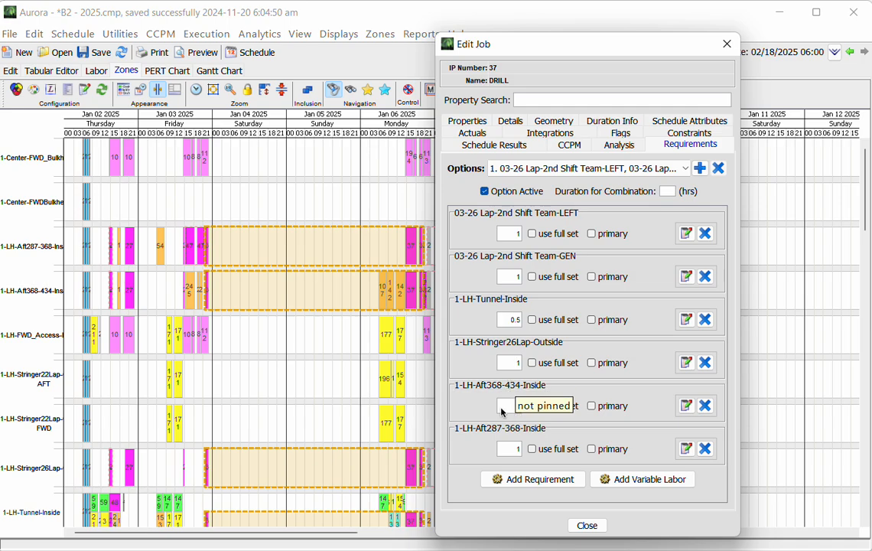
pyautogui.click(522, 451)
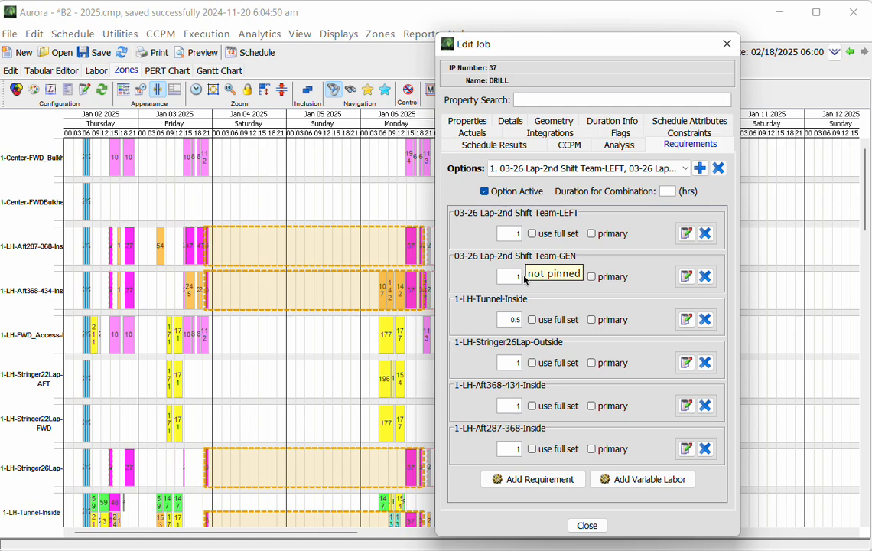
pyautogui.click(512, 326)
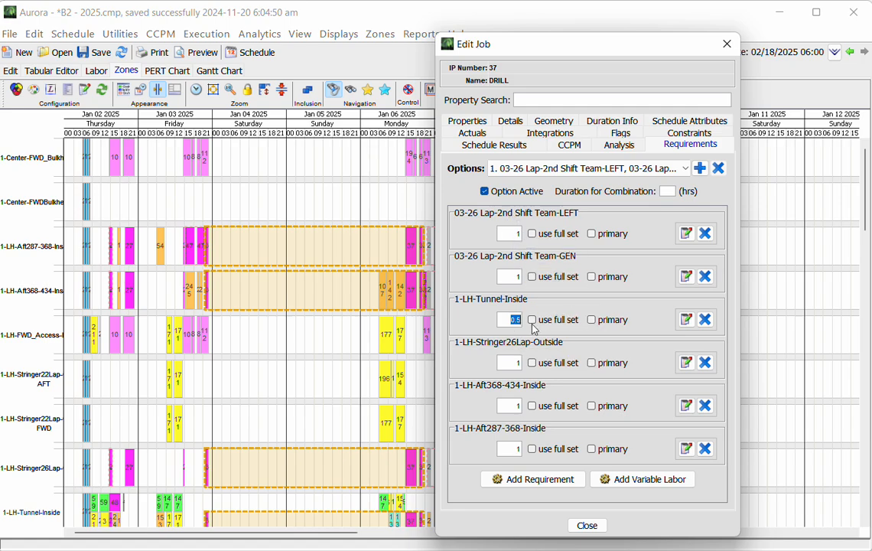
pyautogui.moveTo(512, 322); pyautogui.dragTo(536, 321)
pyautogui.doubleClick(510, 319)
pyautogui.click(585, 526)
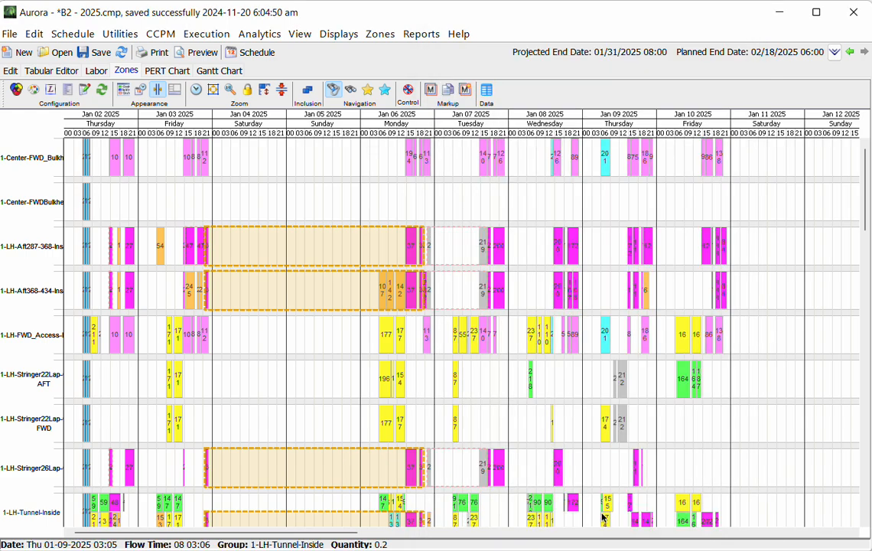
# Review the major-task Gantt Chart, add a second Gantt Chart display and examine its individual job bars from DAY 1 onward
pyautogui.click(222, 71)
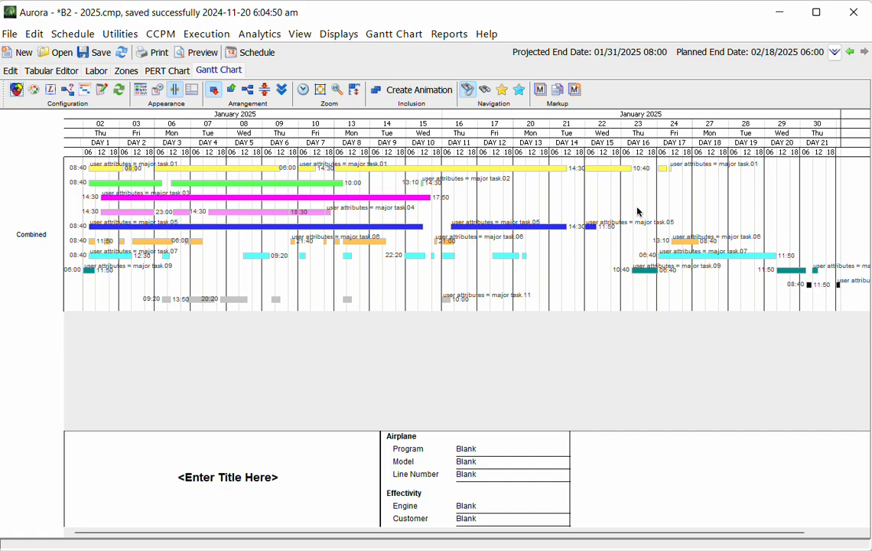
pyautogui.click(339, 35)
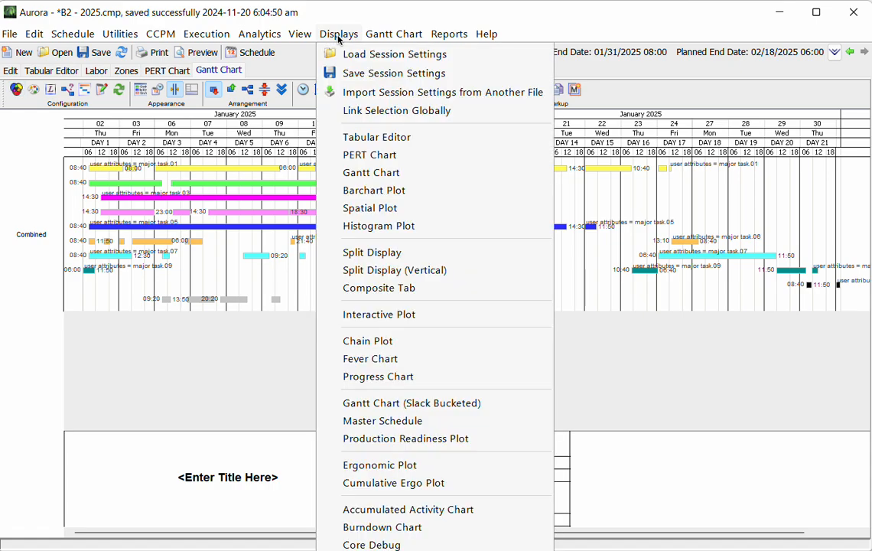
pyautogui.click(377, 169)
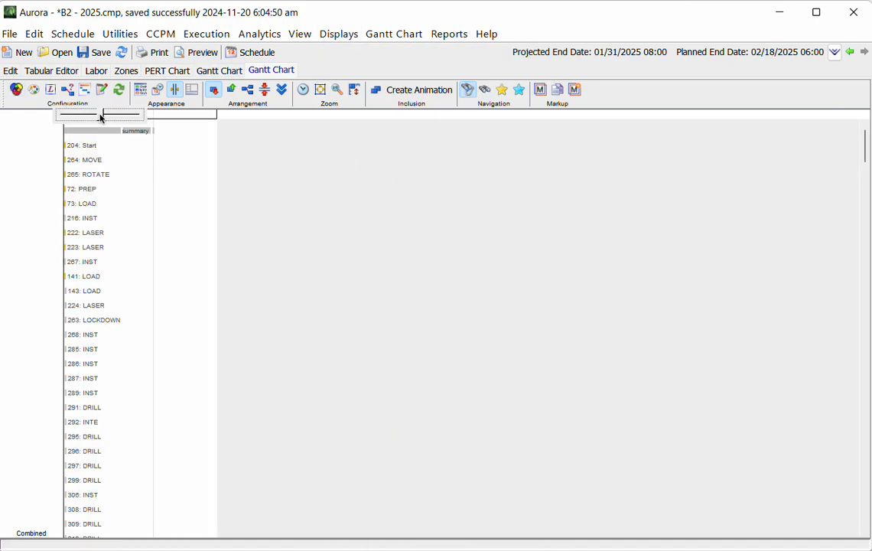
pyautogui.moveTo(100, 117); pyautogui.dragTo(130, 118)
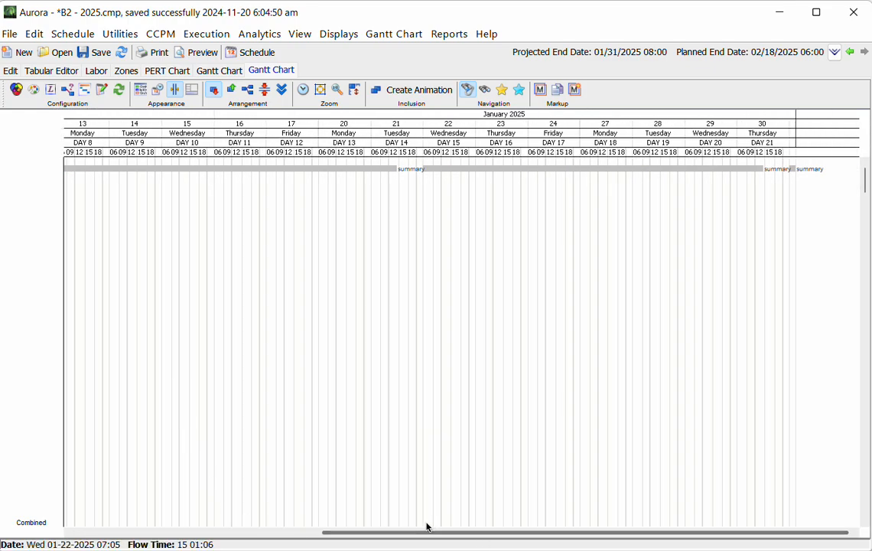
pyautogui.moveTo(428, 532); pyautogui.dragTo(14, 518)
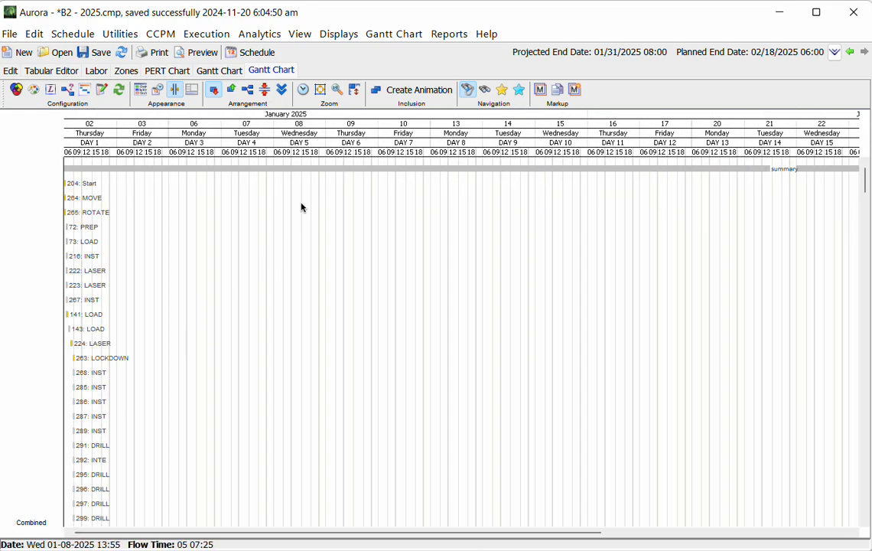
pyautogui.scroll(-15, 301, 207)
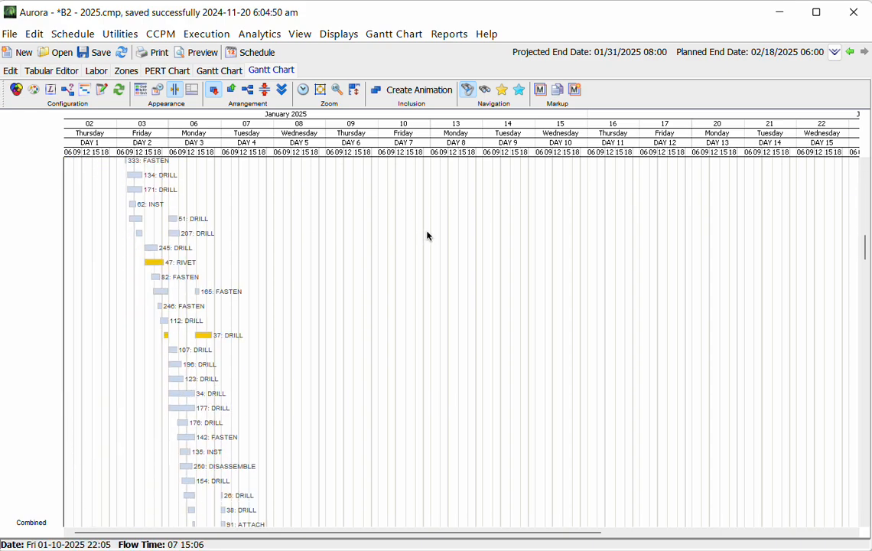
pyautogui.scroll(-15, 428, 236)
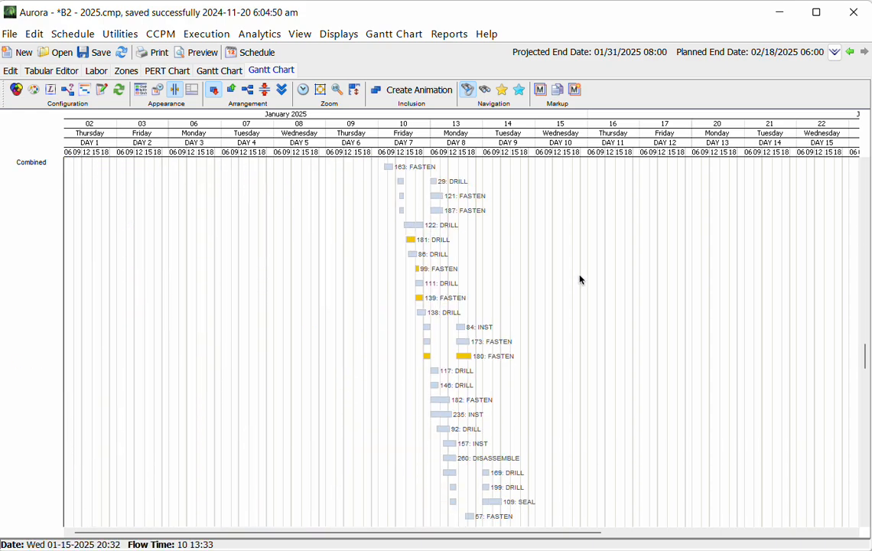
pyautogui.scroll(-15, 579, 280)
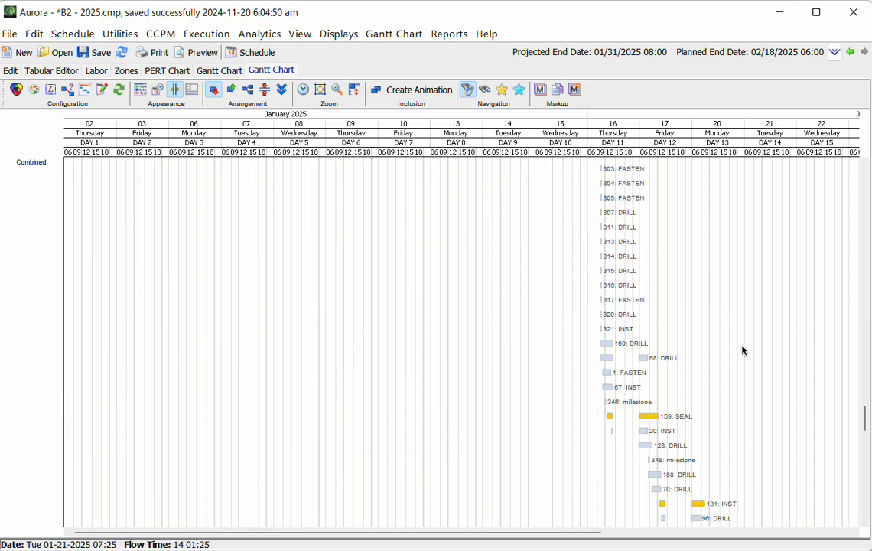
pyautogui.scroll(-10, 742, 350)
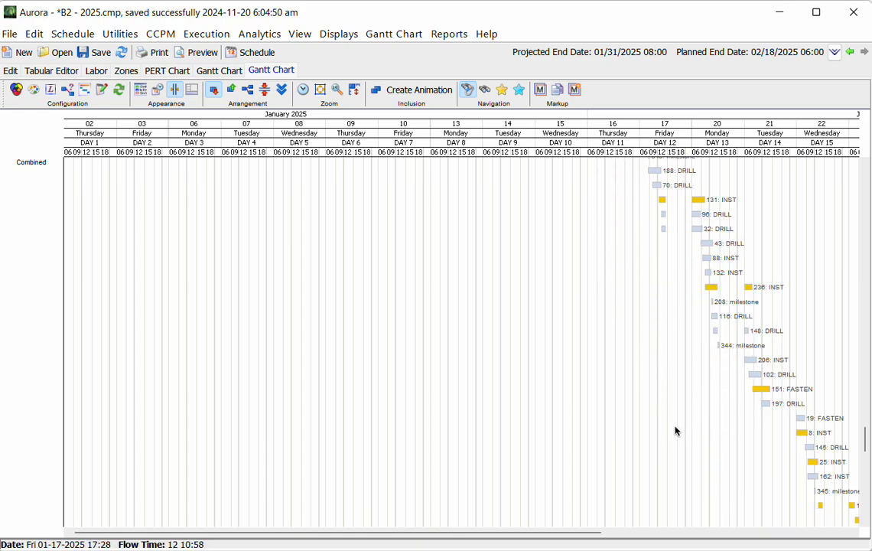
pyautogui.scroll(-5, 676, 432)
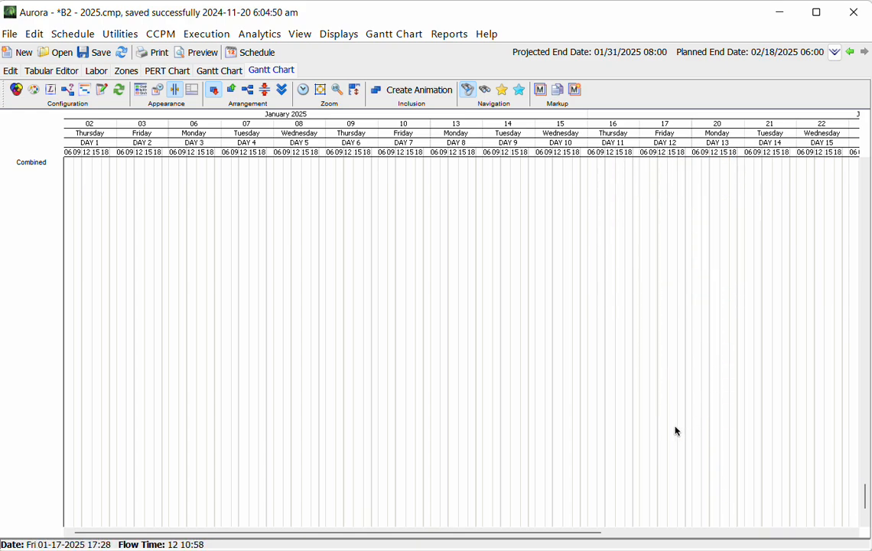
pyautogui.scroll(20, 676, 432)
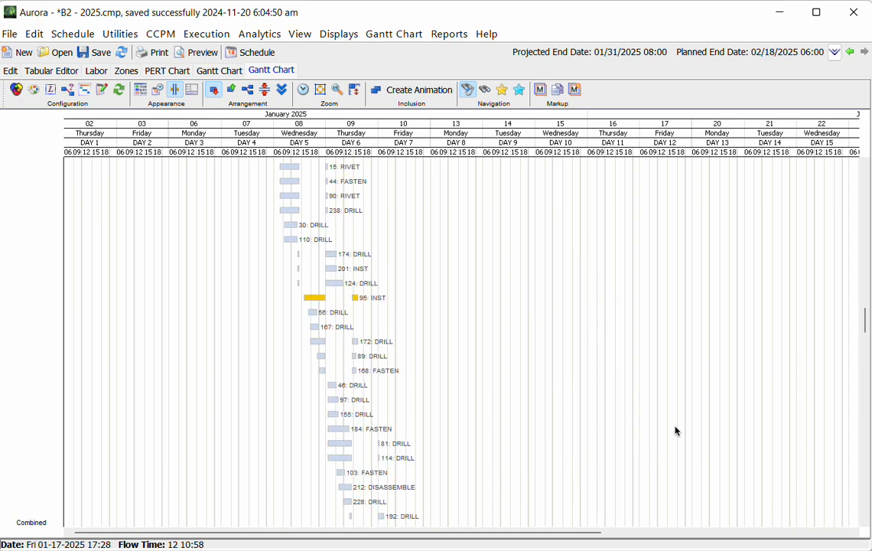
# Return to the major-task Gantt Chart and inspect the jobs behind the major task.05 bar and the DAY 4 major task.11 bar
pyautogui.click(212, 72)
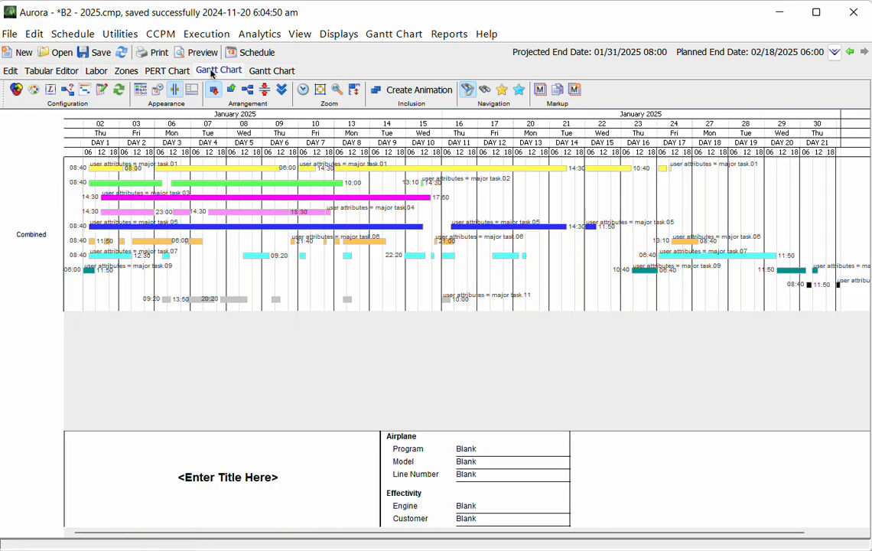
pyautogui.click(320, 231)
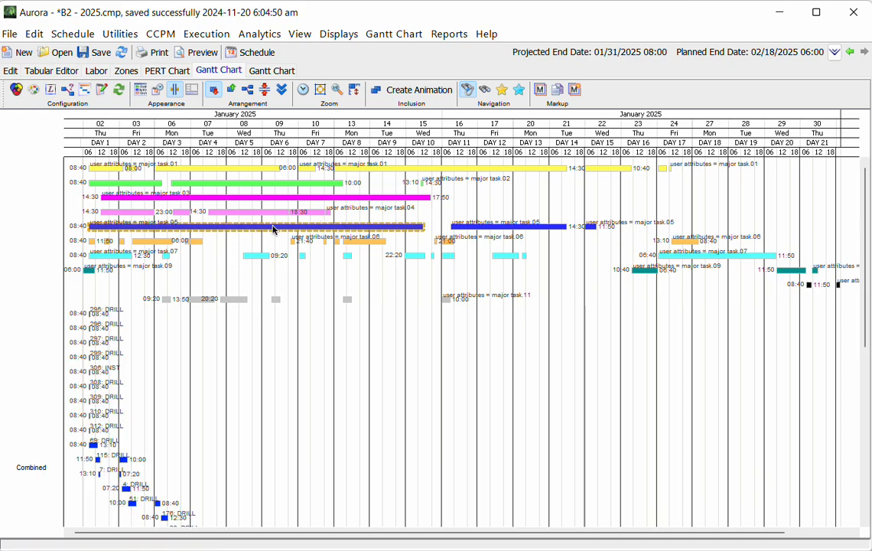
pyautogui.scroll(-1, 215, 337)
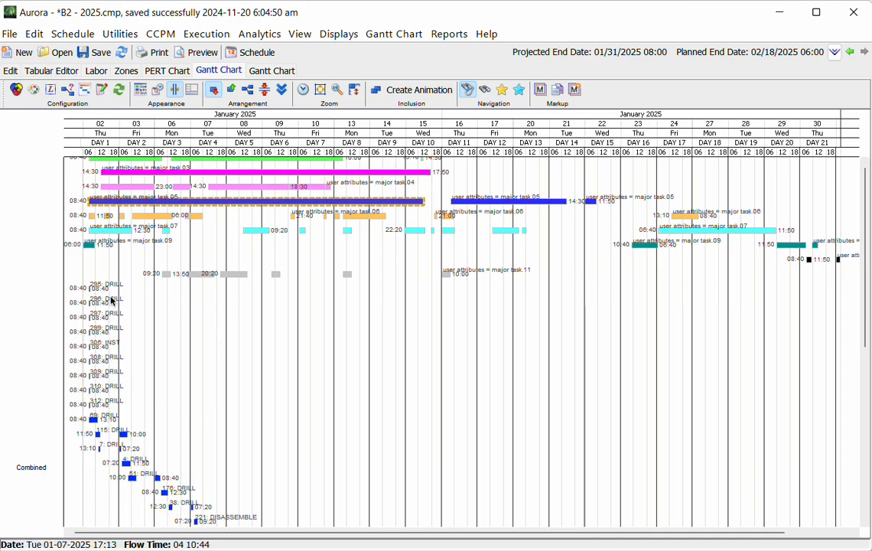
pyautogui.scroll(-11, 113, 257)
pyautogui.scroll(-1, 245, 299)
pyautogui.scroll(3, 246, 300)
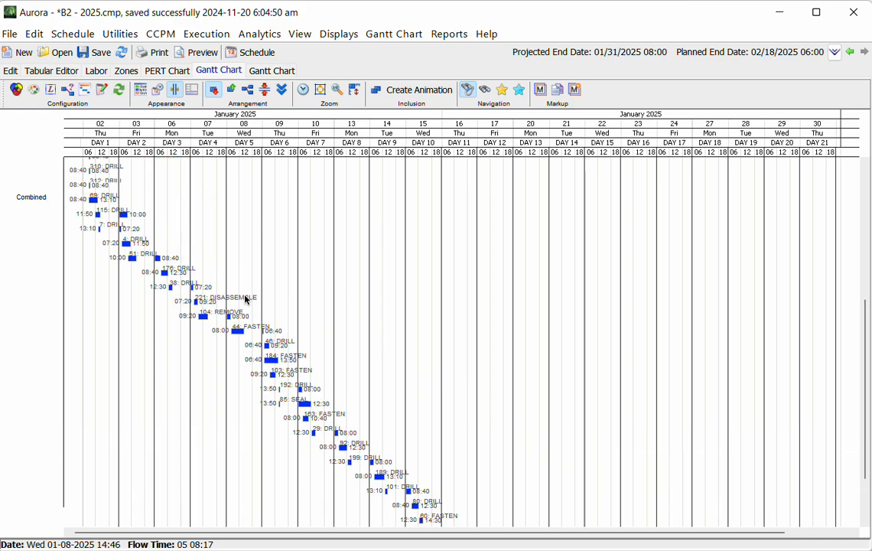
pyautogui.scroll(9, 246, 300)
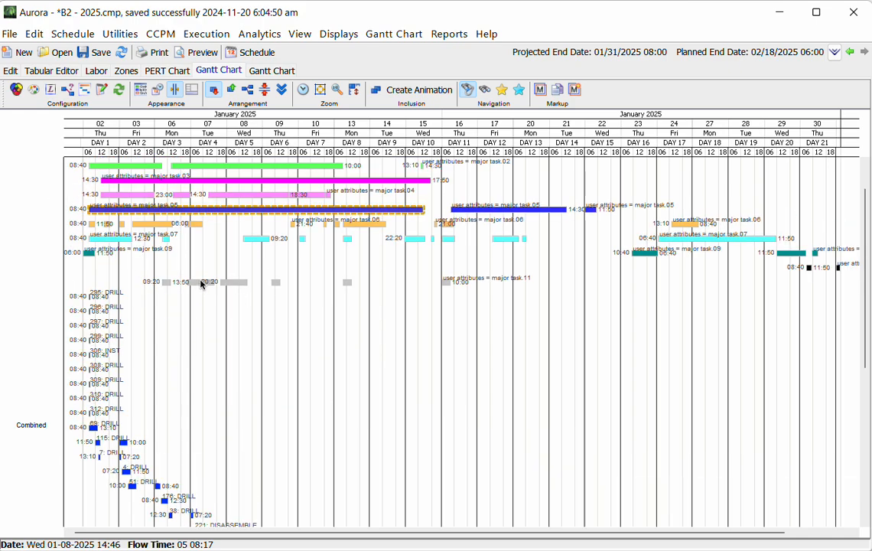
pyautogui.scroll(1, 202, 284)
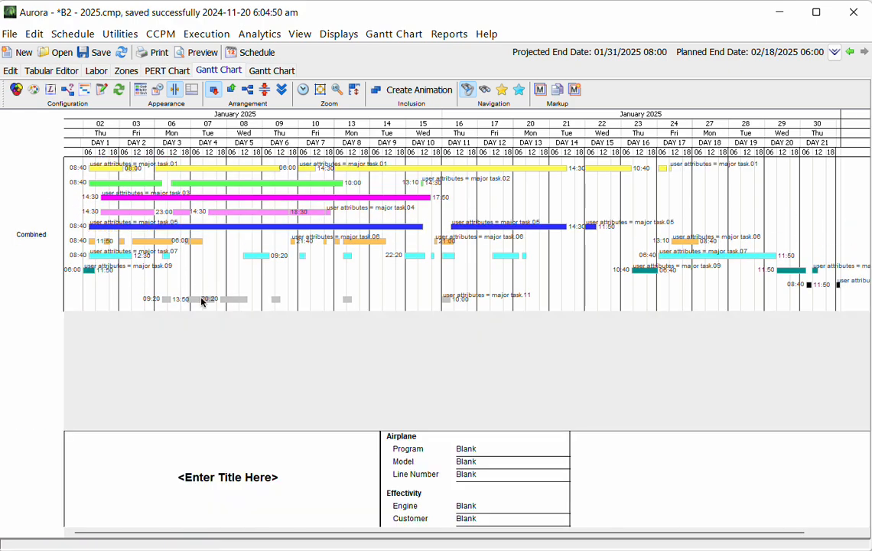
pyautogui.click(201, 301)
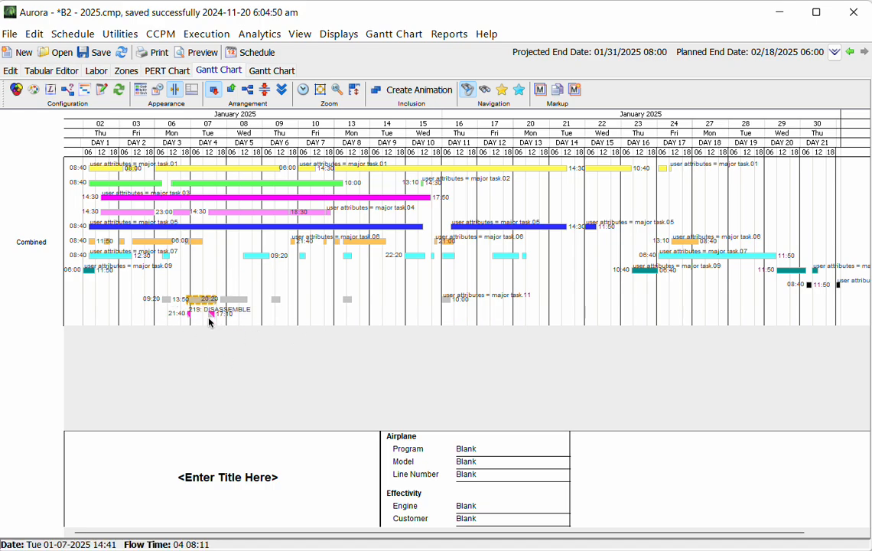
# Clear the major task.11 selection in the Gantt Chart, and open job 104 REMOVE from the PERT Chart beside its highlighted links
pyautogui.click(216, 73)
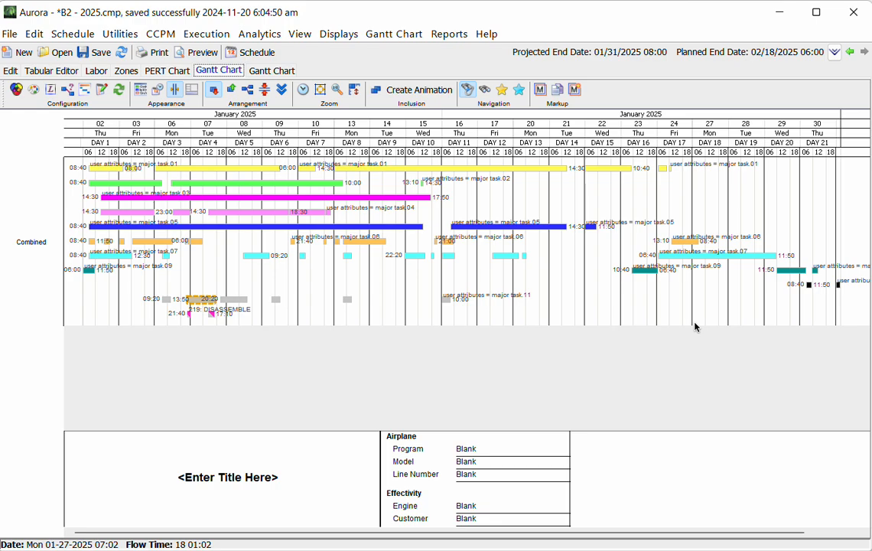
pyautogui.click(590, 311)
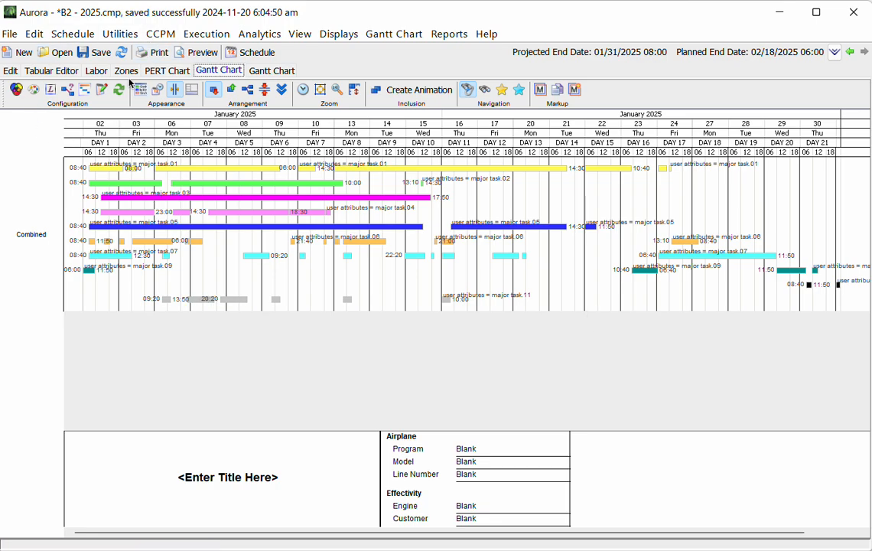
pyautogui.click(156, 69)
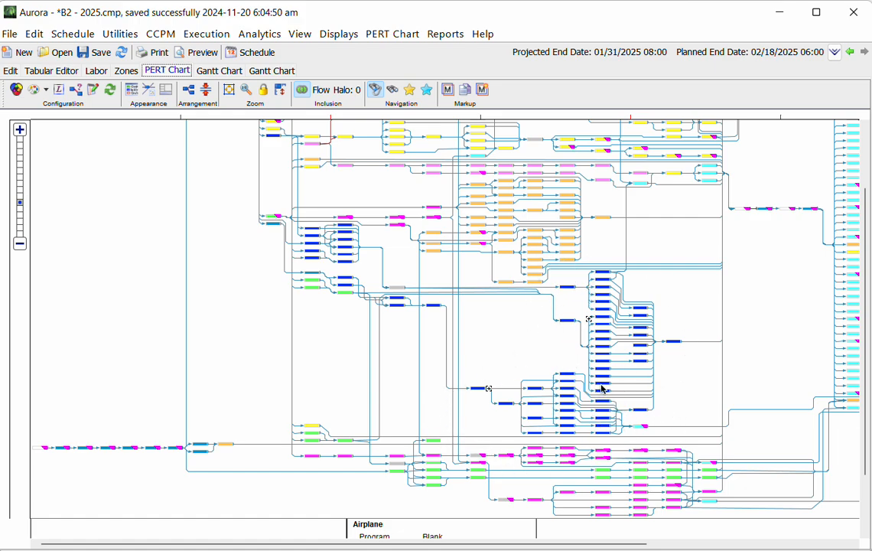
pyautogui.doubleClick(477, 389)
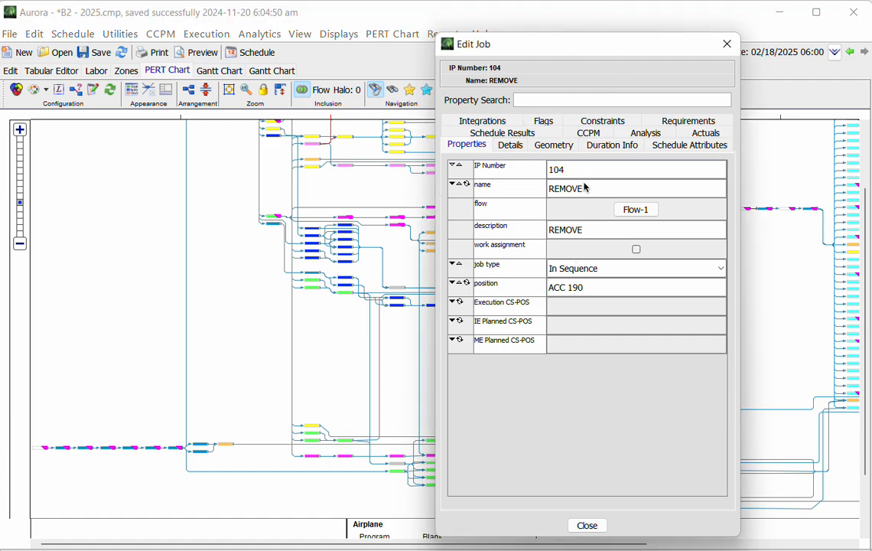
pyautogui.click(485, 193)
pyautogui.click(497, 225)
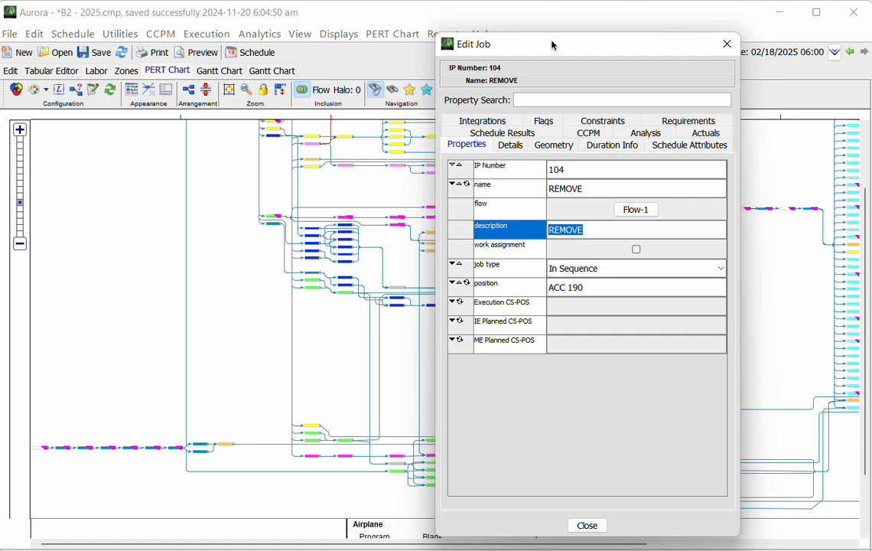
pyautogui.moveTo(559, 54); pyautogui.dragTo(242, 54)
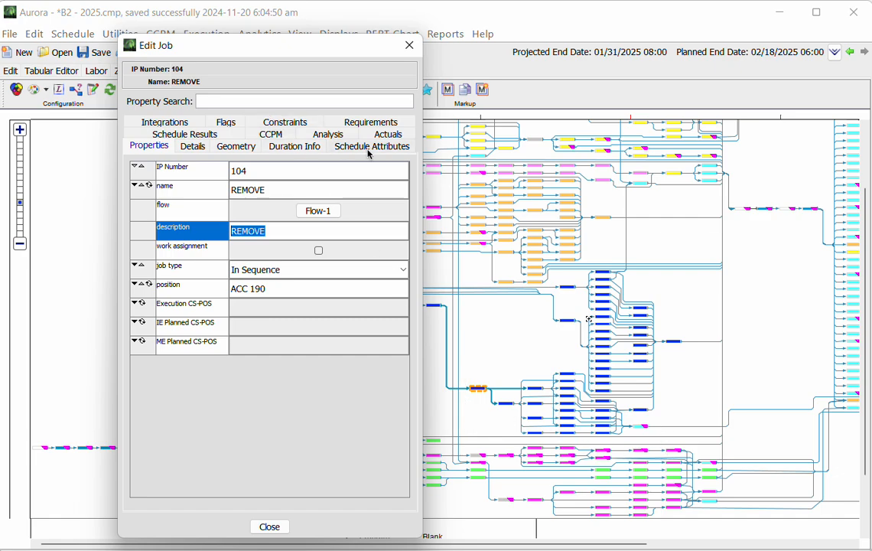
# In the schedule results of job 104 REMOVE, set the early start to 01/14/25 09:20
pyautogui.click(180, 133)
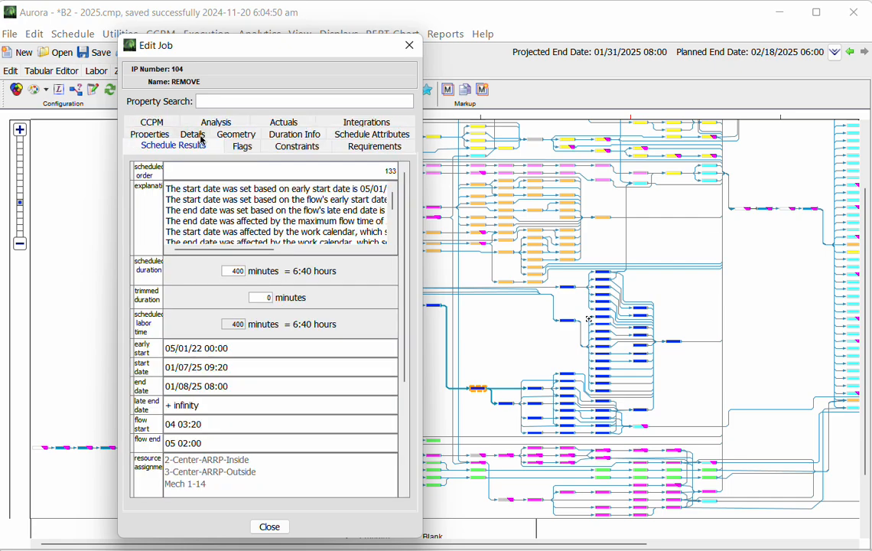
pyautogui.click(252, 367)
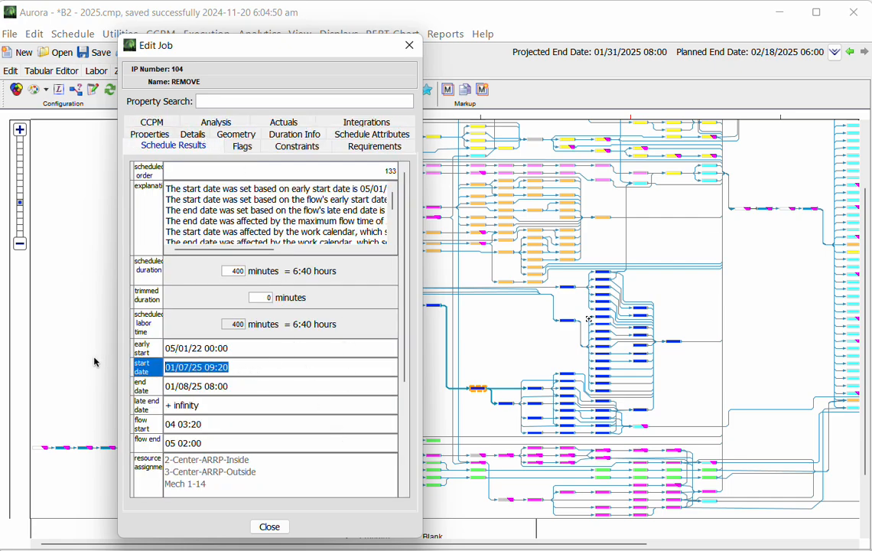
pyautogui.hotkey('ctrl', 'c')
pyautogui.click(263, 351)
pyautogui.hotkey('ctrl', 'v')
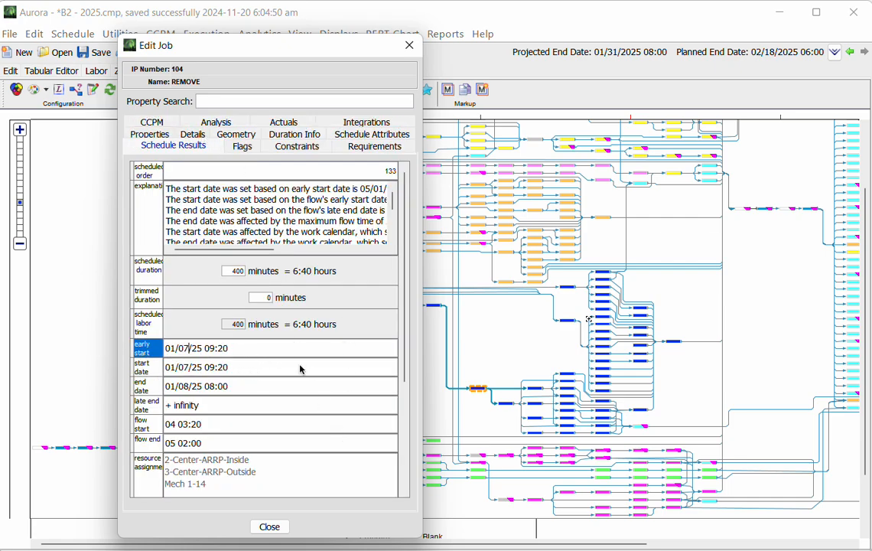
pyautogui.press('BackSpace')
pyautogui.press('BackSpace')
pyautogui.write('14')
# Compare job 104's scheduled start date with its early start and close the job
pyautogui.click(237, 369)
pyautogui.moveTo(250, 370); pyautogui.dragTo(130, 371)
pyautogui.moveTo(258, 371); pyautogui.dragTo(122, 370)
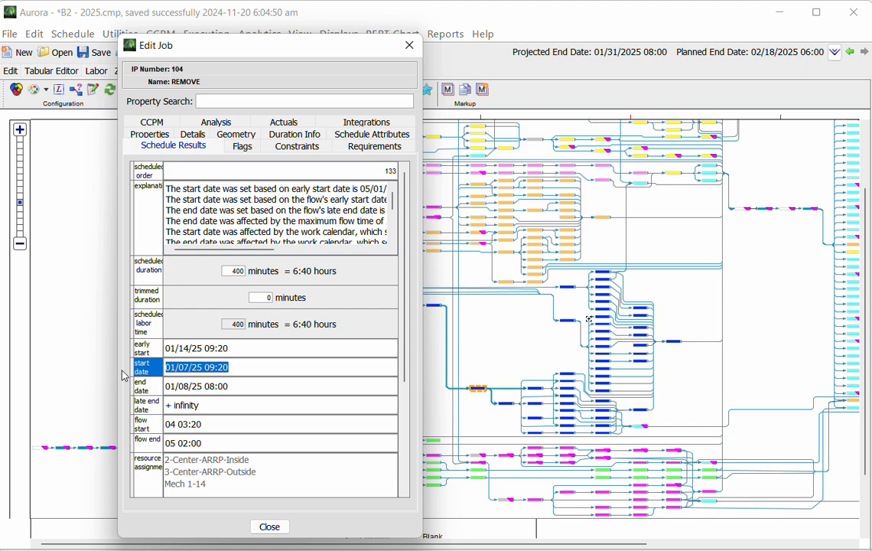
pyautogui.click(215, 349)
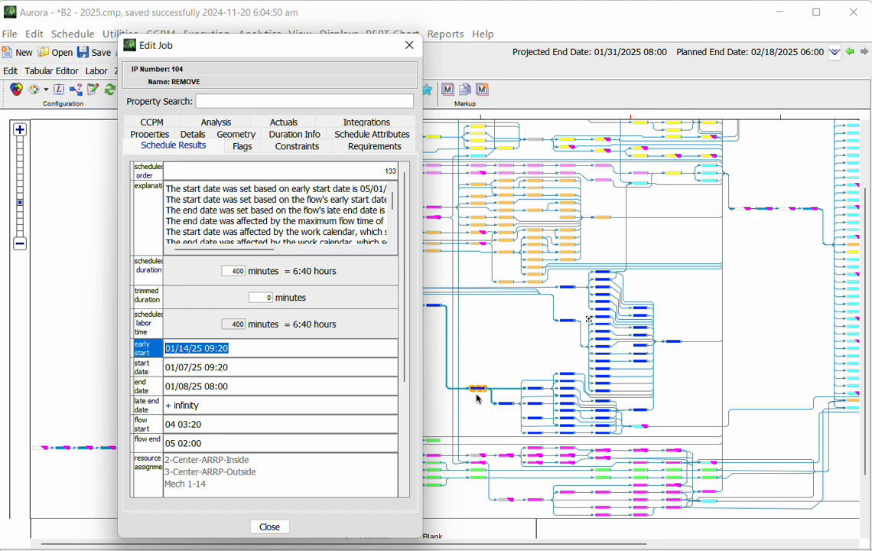
pyautogui.click(270, 526)
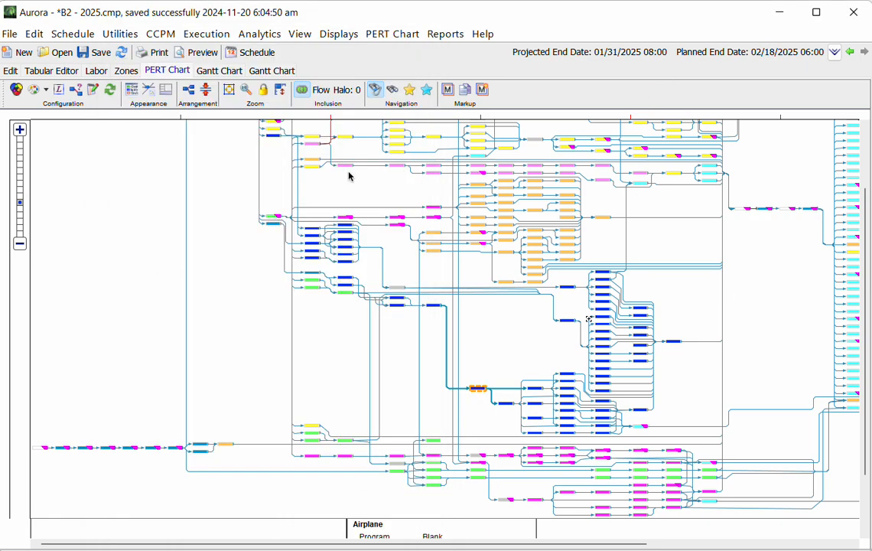
# Reschedule the model without a summary report or suppressed warnings, accepting the pre-schedule analysis
pyautogui.click(73, 34)
pyautogui.click(87, 56)
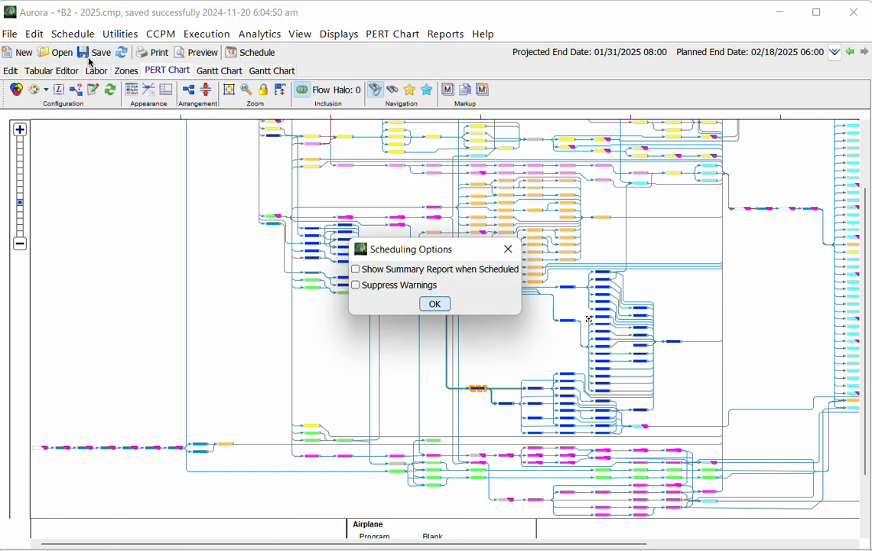
pyautogui.click(435, 304)
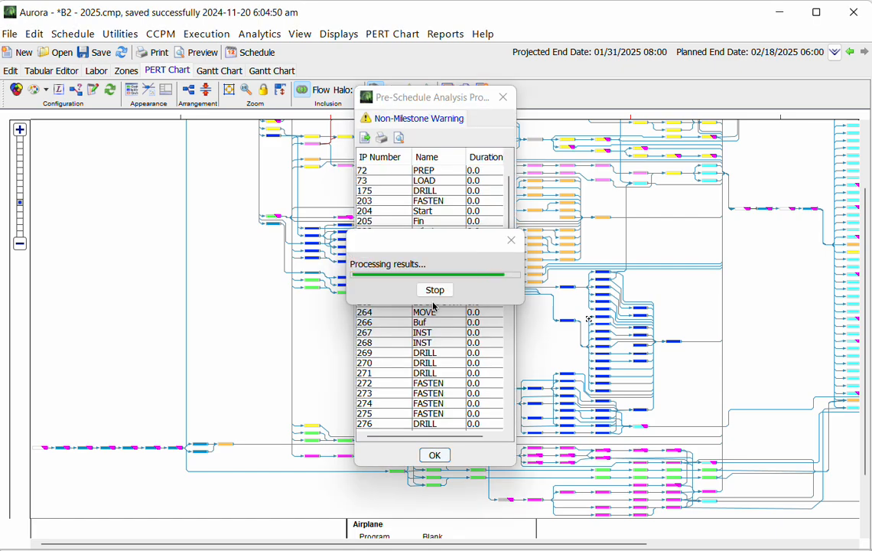
pyautogui.click(435, 454)
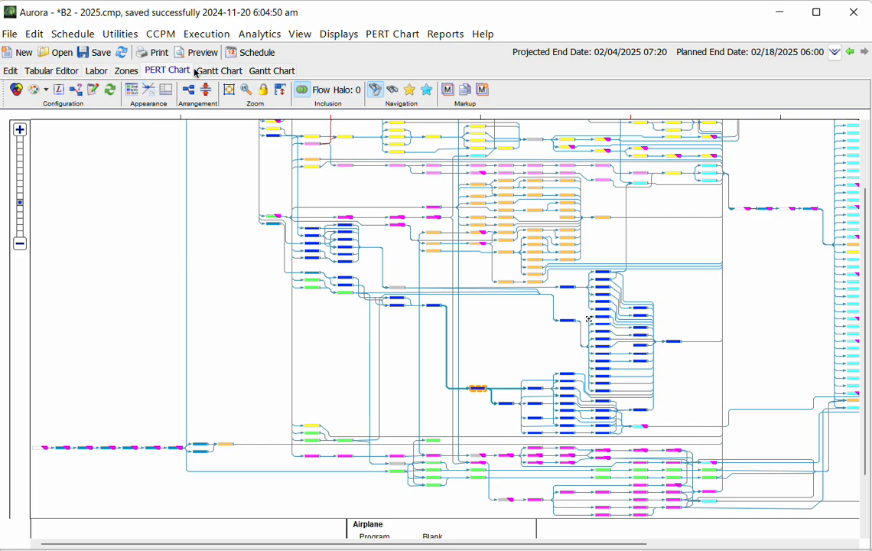
# Compare the major-task Gantt Chart with the snapshot baseline 2025 - 11/19/2024 12:40
pyautogui.click(227, 74)
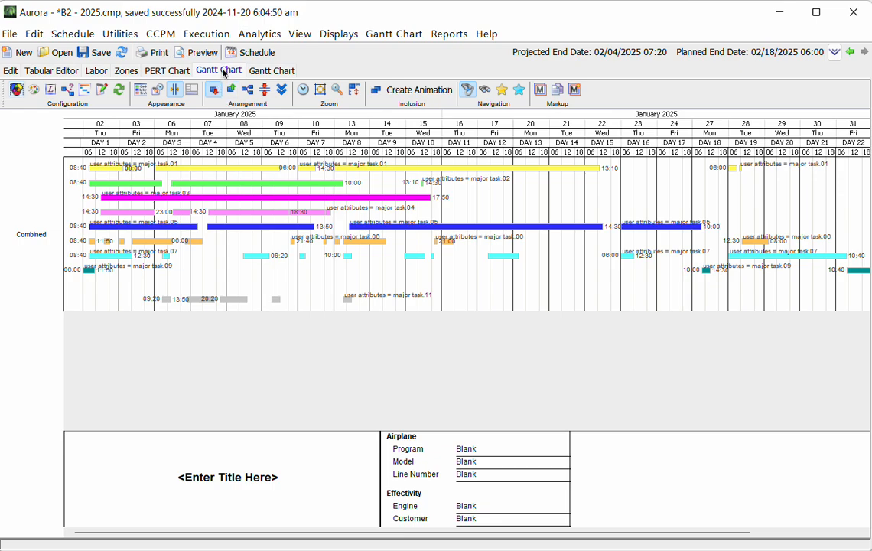
pyautogui.click(377, 90)
pyautogui.click(438, 333)
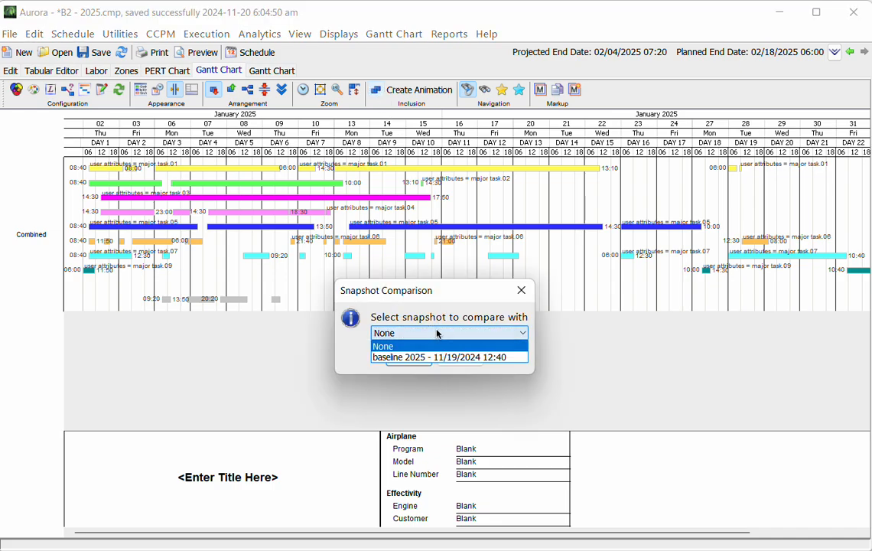
pyautogui.click(414, 363)
pyautogui.click(413, 361)
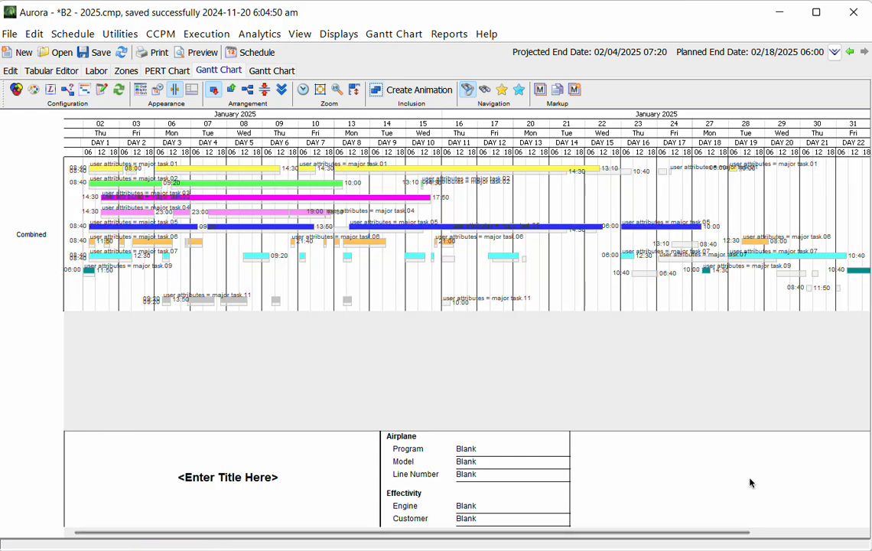
# Examine the end of the compared Gantt Chart and inspect the jobs behind the small black DAY 23 bar
pyautogui.moveTo(618, 532); pyautogui.dragTo(774, 550)
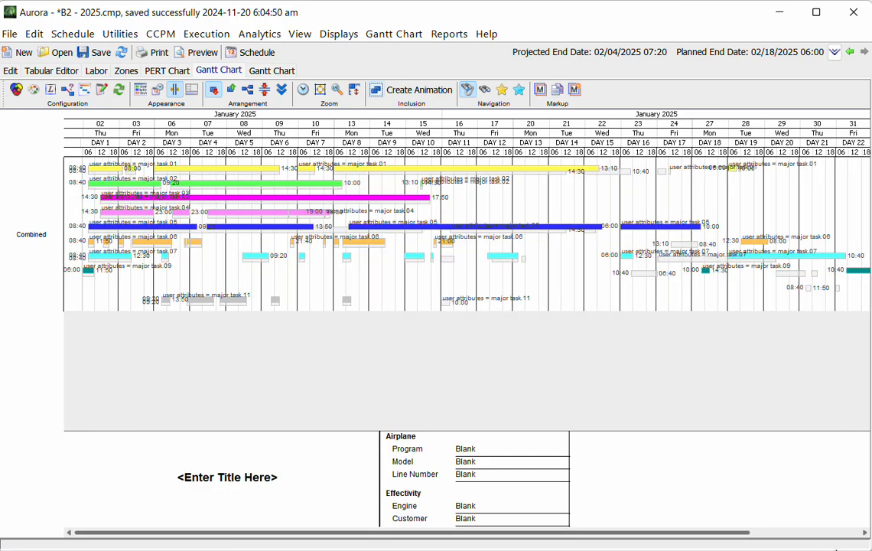
pyautogui.moveTo(871, 532); pyautogui.dragTo(862, 532)
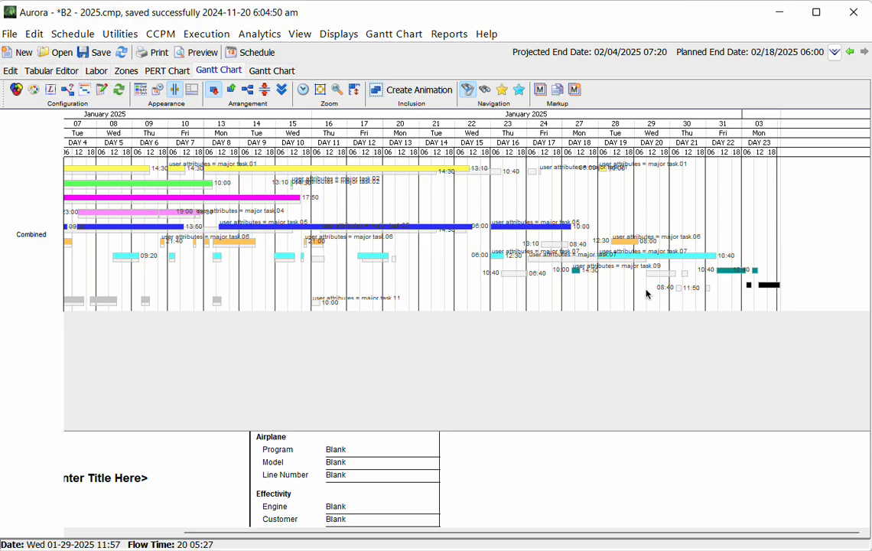
pyautogui.doubleClick(749, 288)
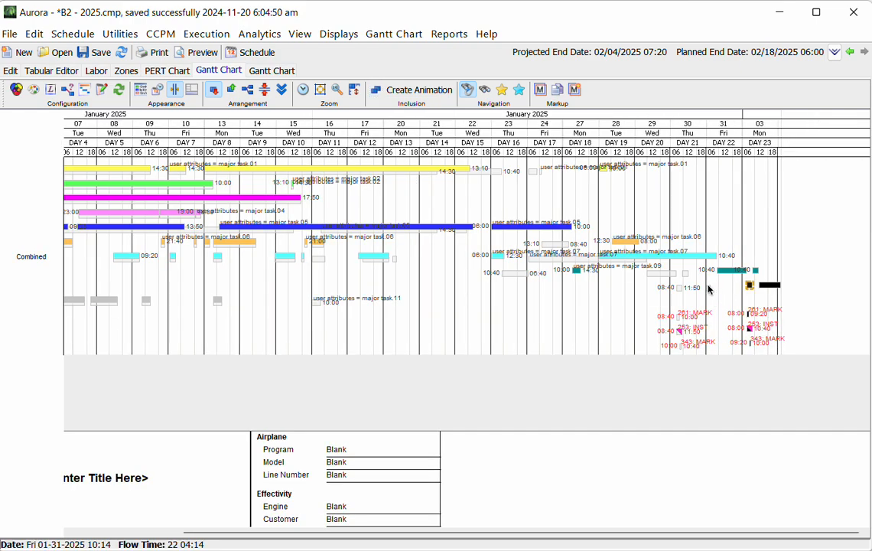
pyautogui.doubleClick(751, 287)
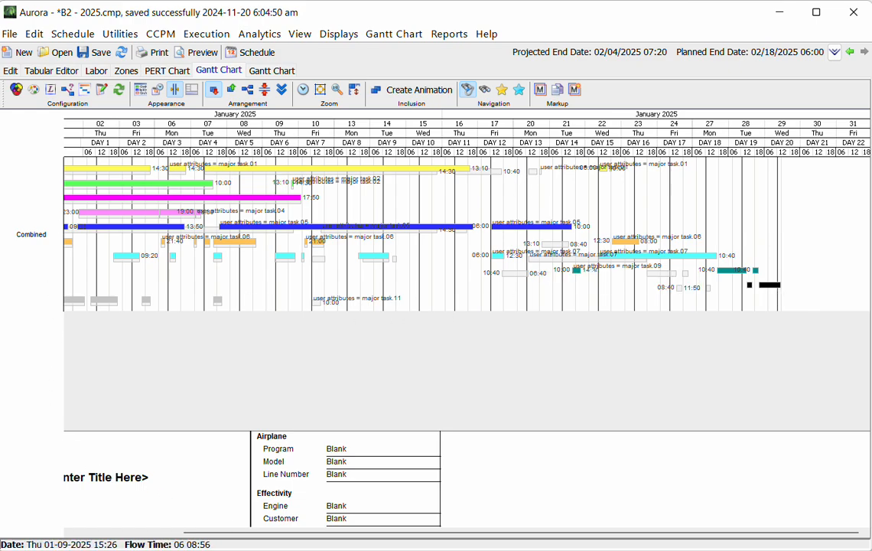
# Return to DAY 1 and compare the jobs behind the DAY 8 to DAY 15 and DAY 4 to DAY 7 major task.05 bars
pyautogui.moveTo(241, 532); pyautogui.dragTo(138, 531)
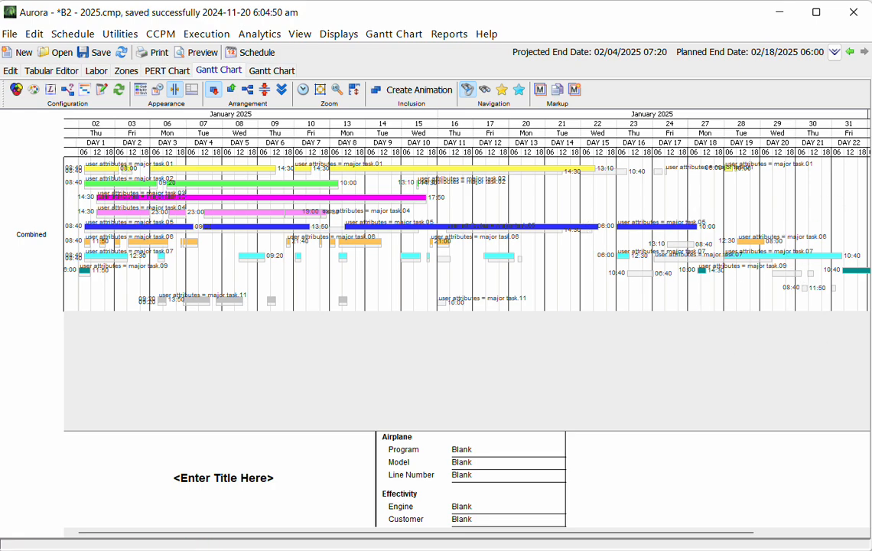
pyautogui.click(376, 227)
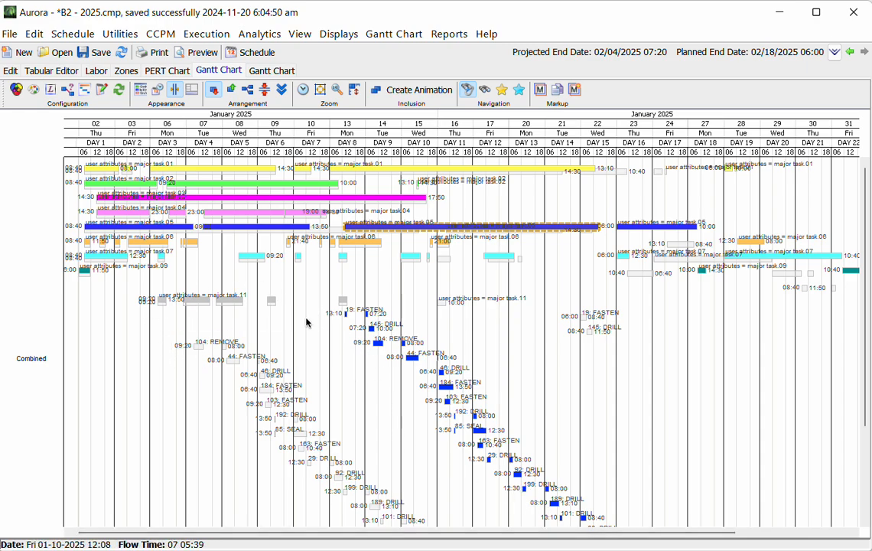
pyautogui.click(239, 230)
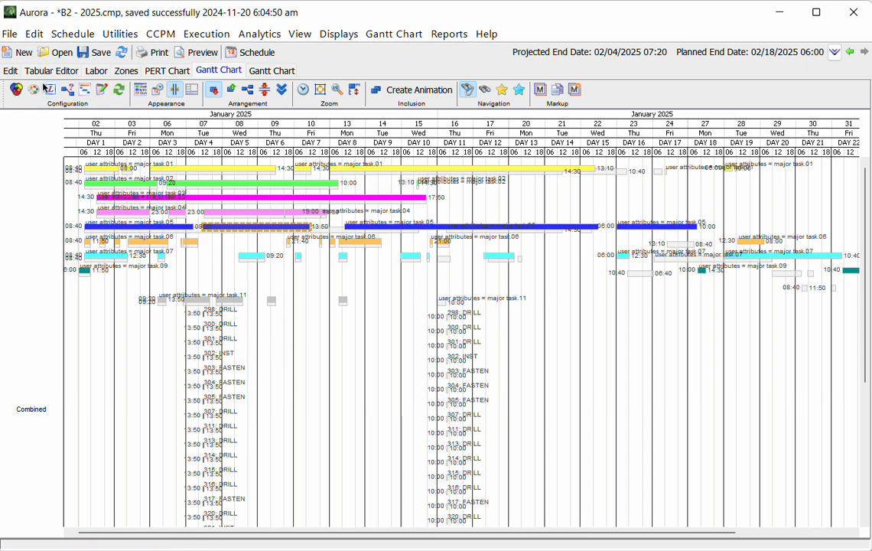
# Examine the job network around job 104 and its upstream branches in the PERT Chart
pyautogui.click(156, 71)
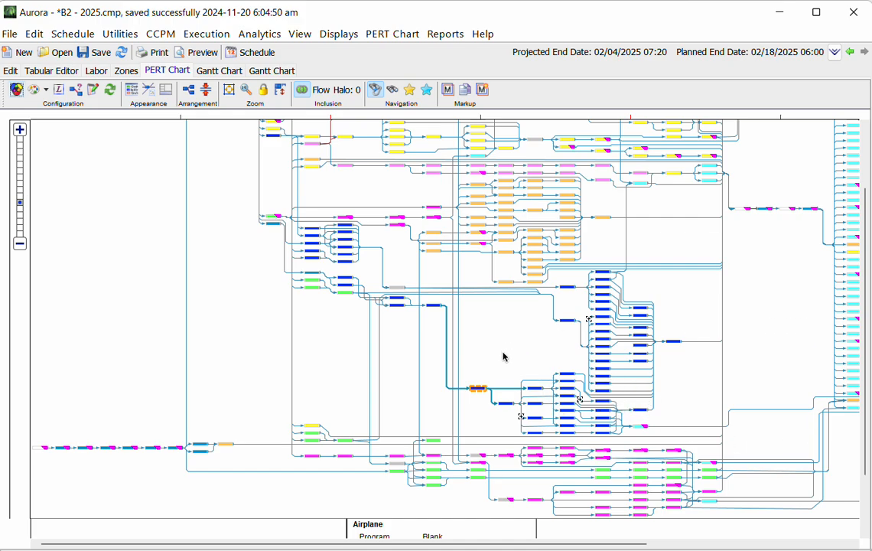
pyautogui.scroll(3, 504, 357)
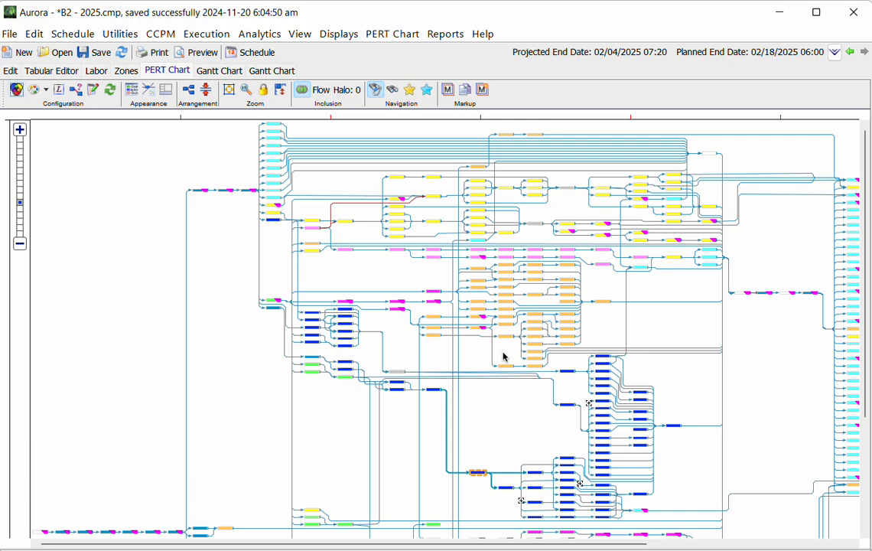
pyautogui.scroll(-3, 504, 356)
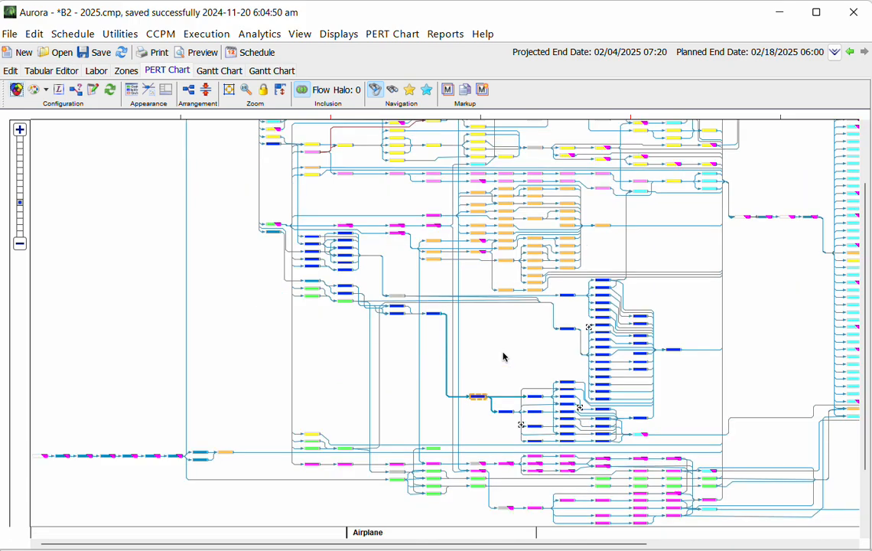
pyautogui.scroll(3, 504, 357)
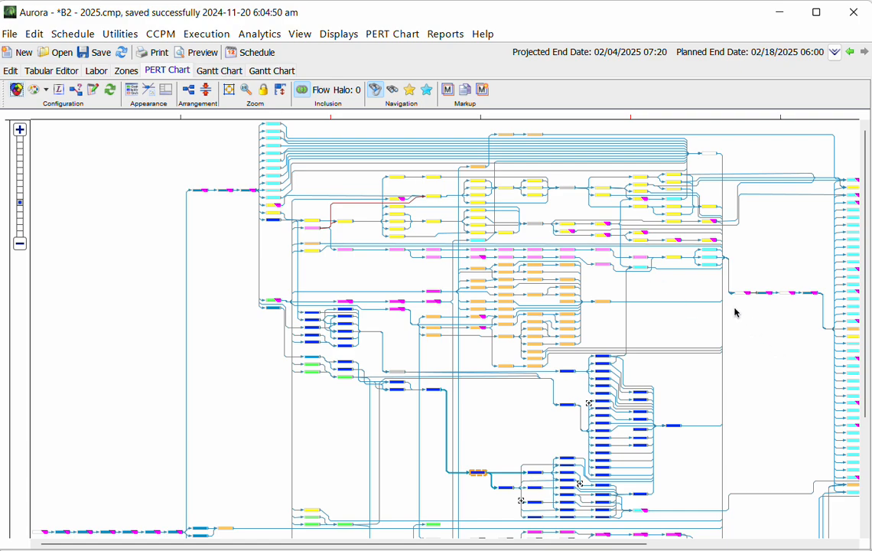
# Review the jobs table's labor, zone and predecessor columns in the Tabular Editor, and show job 1's single-element network
pyautogui.click(41, 73)
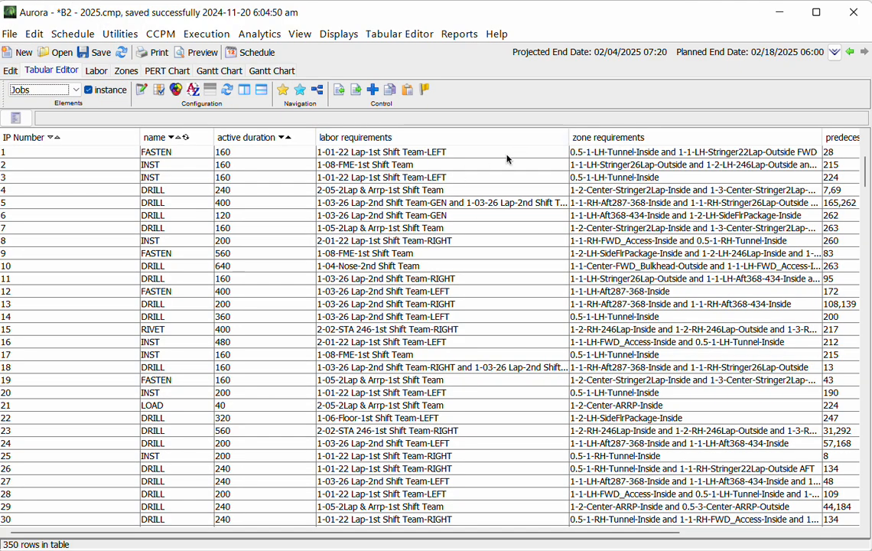
pyautogui.click(444, 151)
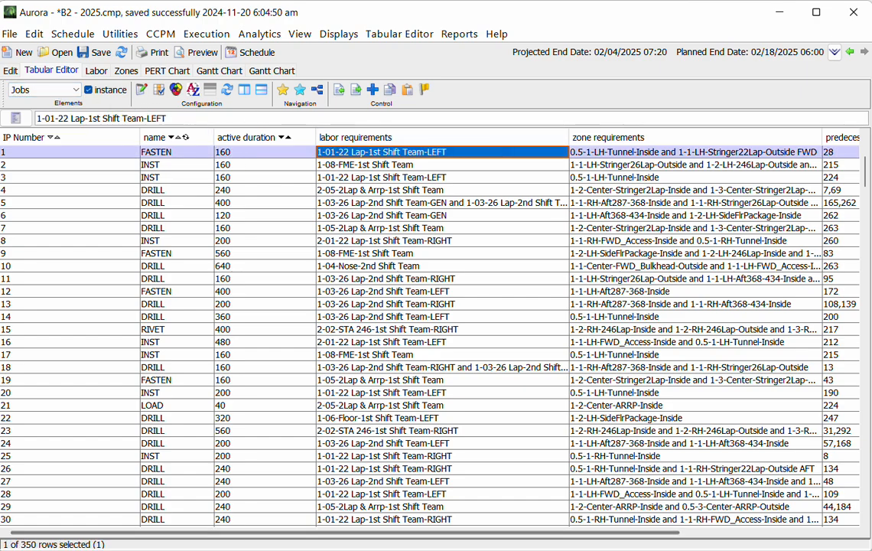
pyautogui.moveTo(419, 537); pyautogui.dragTo(599, 538)
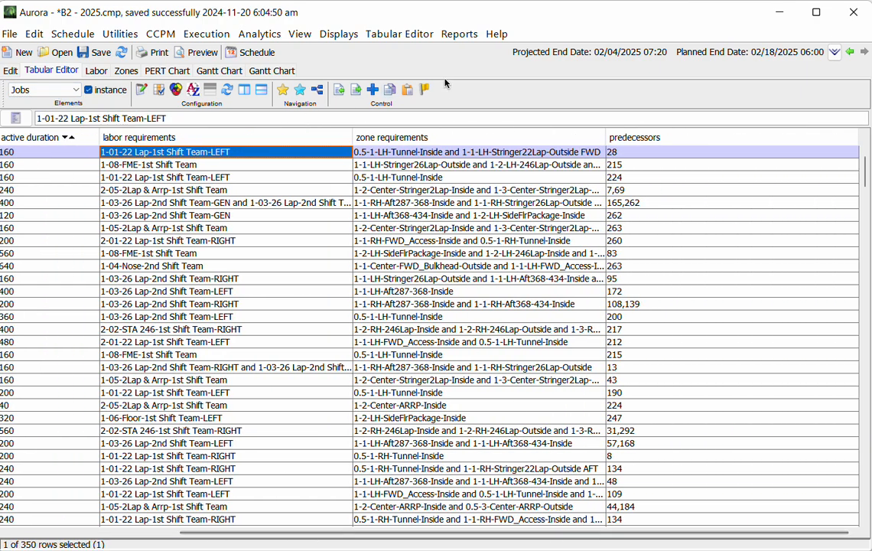
pyautogui.click(283, 90)
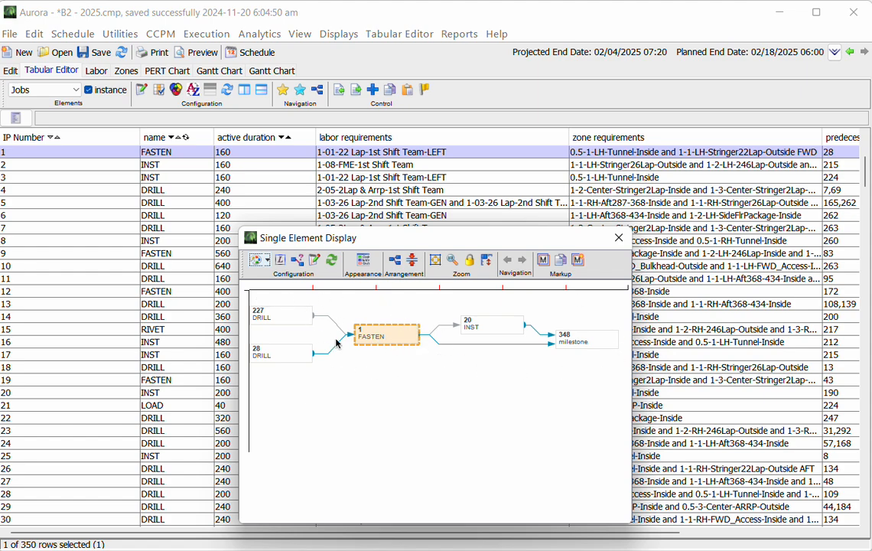
# Open job 1 FASTEN from its network, widen the Edit Job dialog and show the job's schedule results
pyautogui.doubleClick(396, 342)
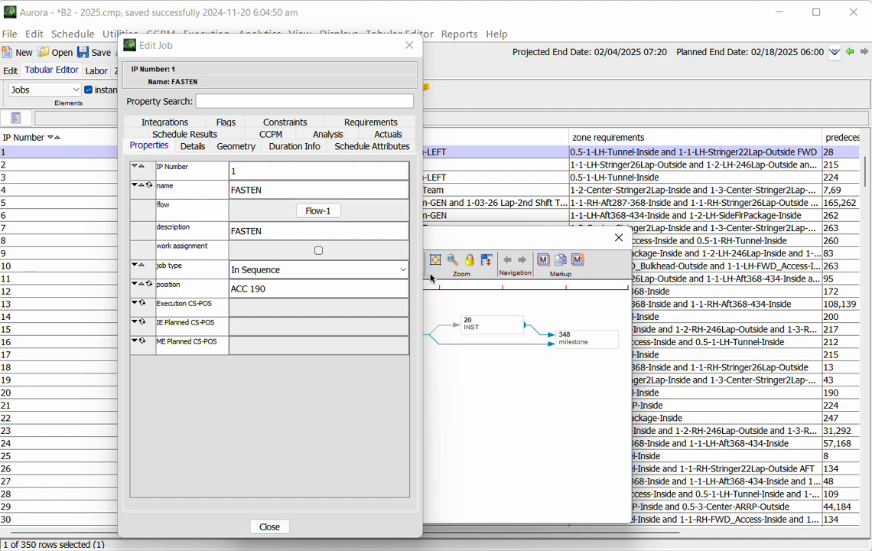
pyautogui.moveTo(423, 278); pyautogui.dragTo(612, 274)
pyautogui.click(205, 123)
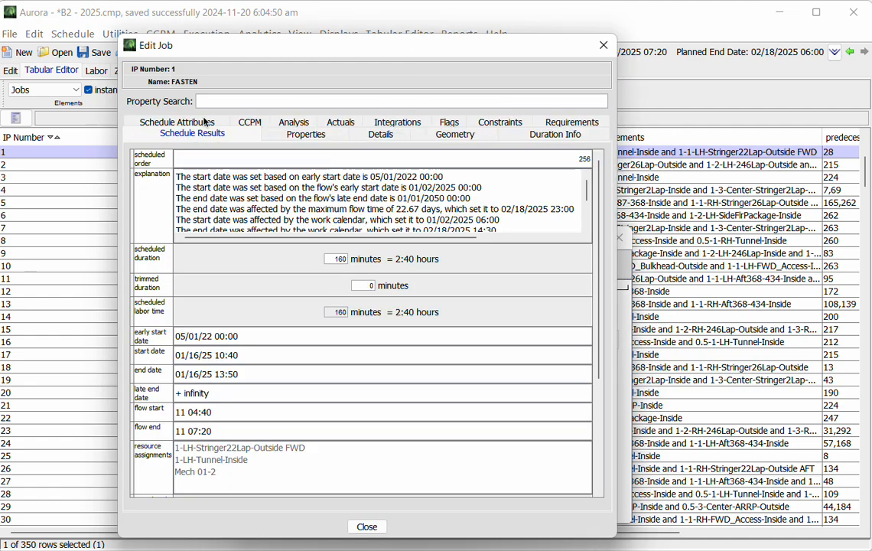
# Highlight the whole explanation in job 1's schedule results and relate its first line to the early start date
pyautogui.moveTo(176, 177); pyautogui.dragTo(578, 247)
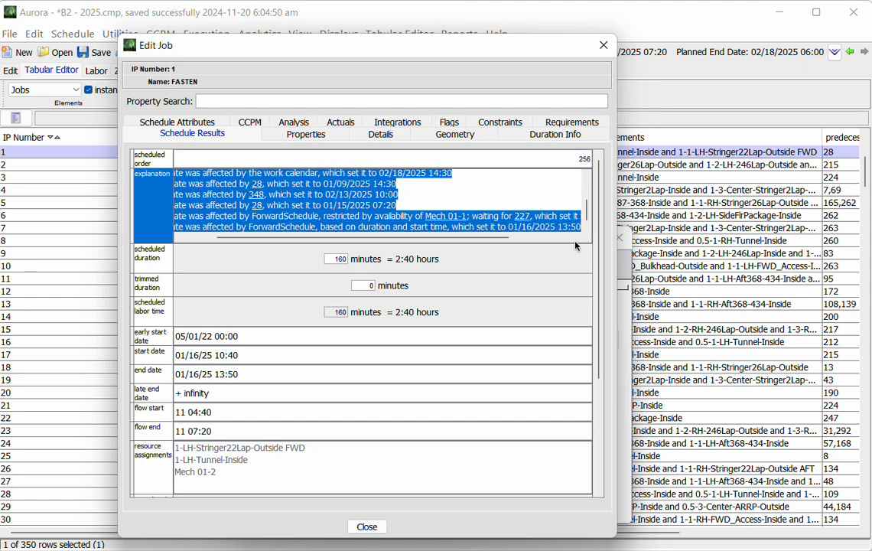
pyautogui.scroll(2, 536, 216)
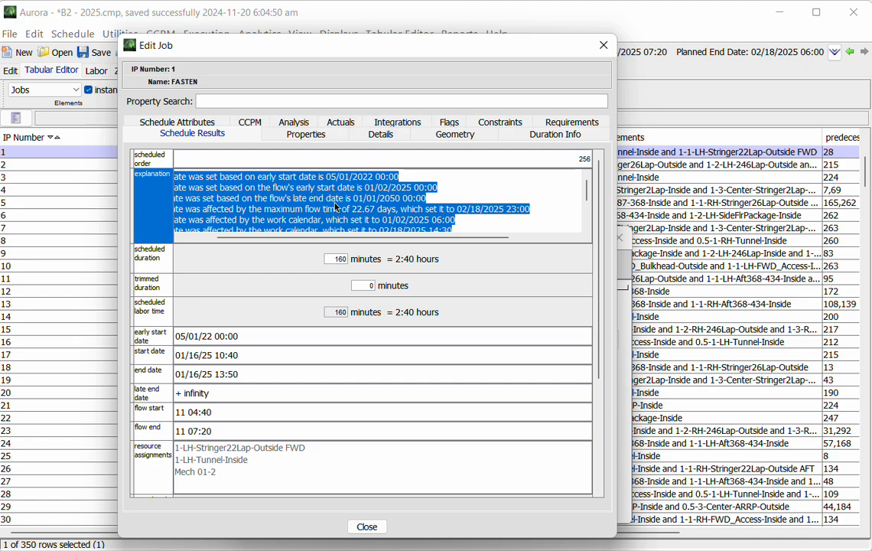
pyautogui.click(212, 239)
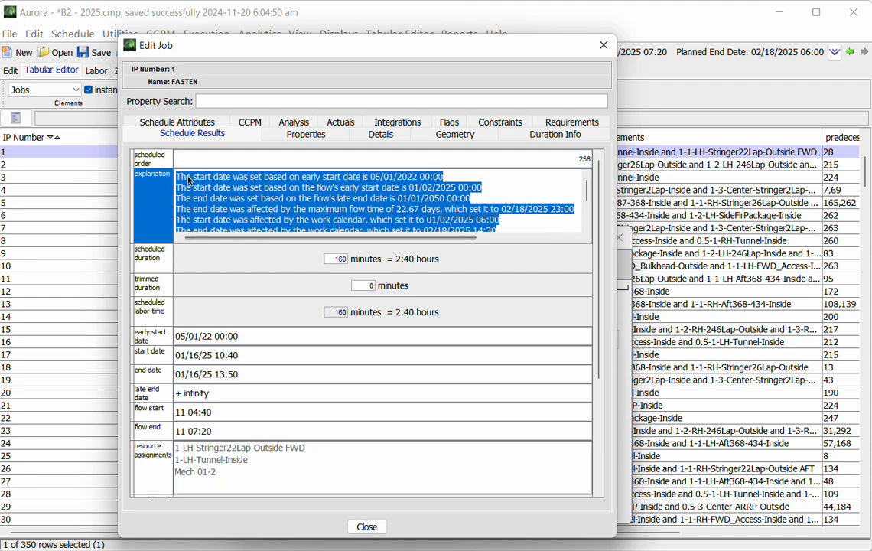
pyautogui.click(189, 187)
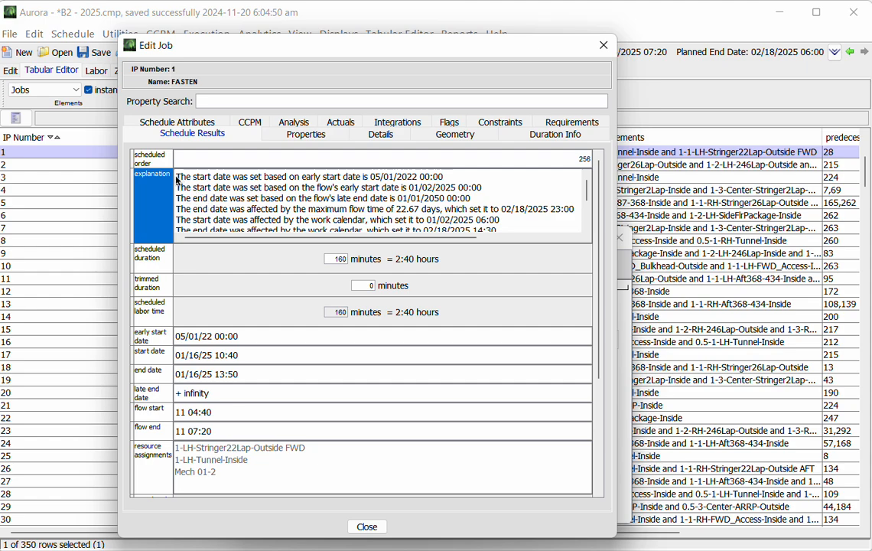
pyautogui.click(227, 336)
pyautogui.moveTo(227, 337); pyautogui.dragTo(89, 330)
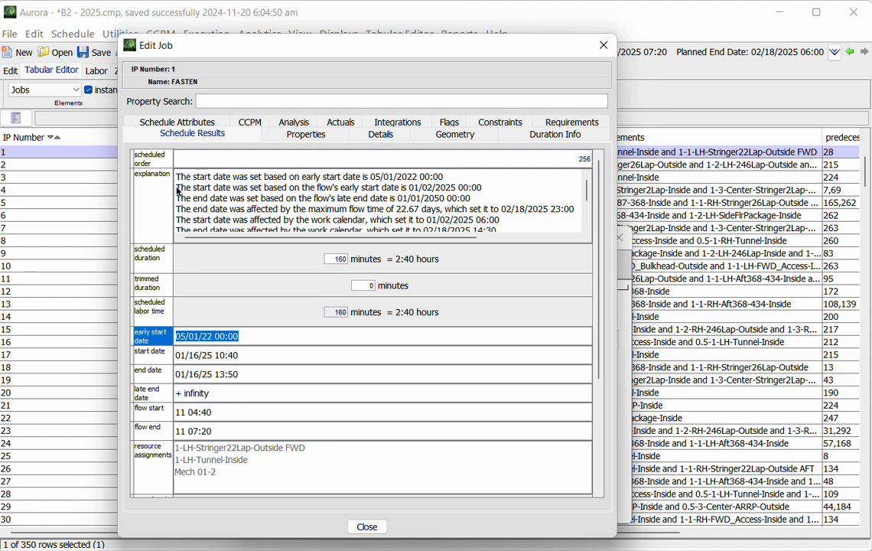
# Highlight the explanation lines about the flow's early start date, its late end date and the maximum flow time
pyautogui.moveTo(176, 188); pyautogui.dragTo(173, 213)
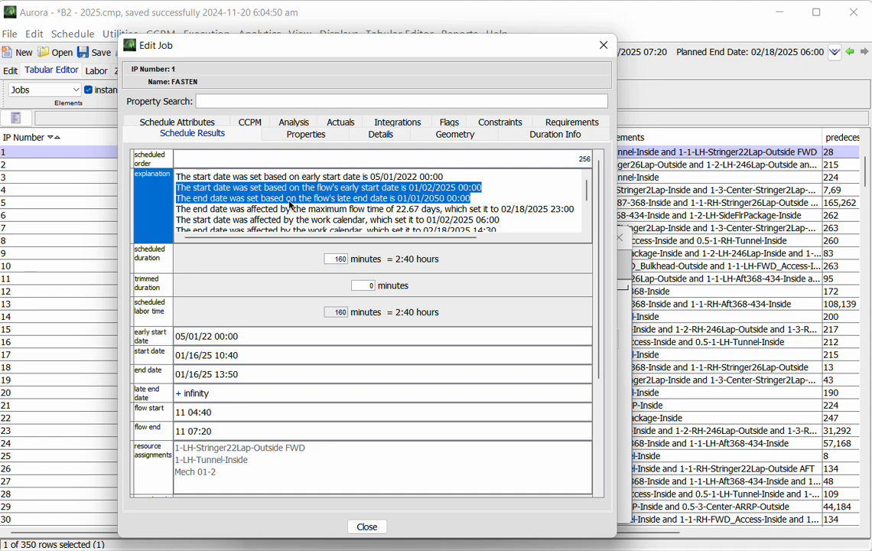
pyautogui.moveTo(176, 187); pyautogui.dragTo(512, 191)
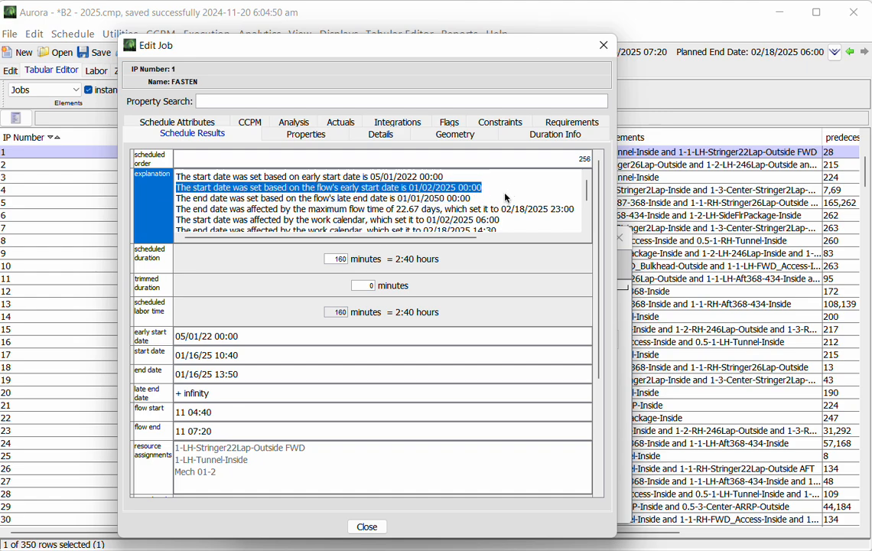
pyautogui.click(180, 213)
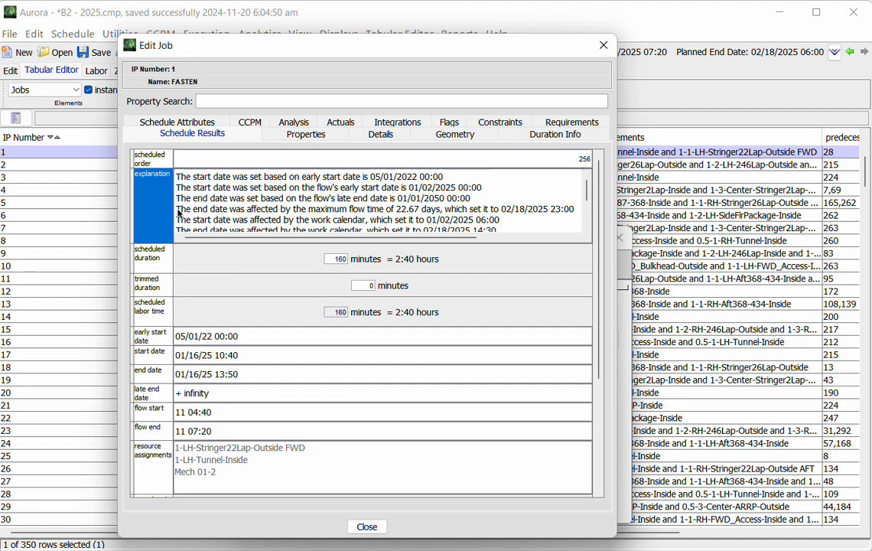
pyautogui.click(180, 213)
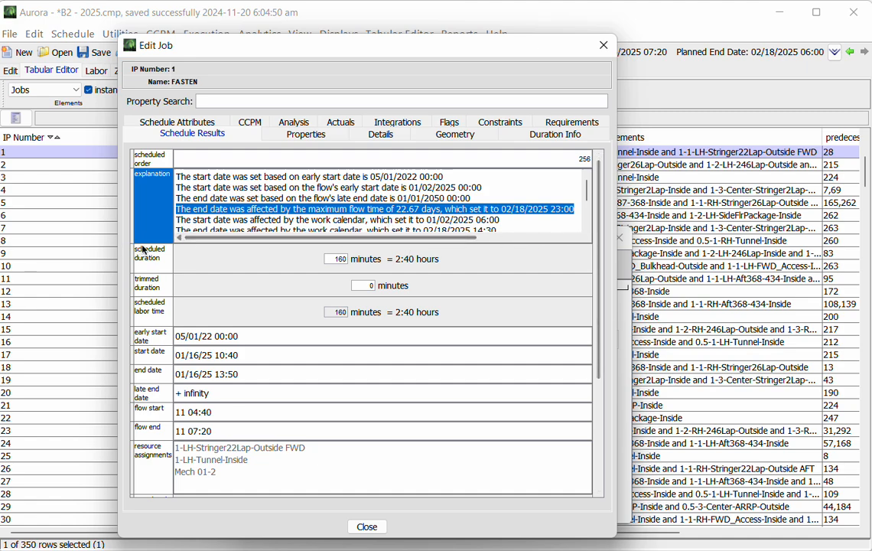
# Enlarge the explanation field and highlight its lines about the work calendar and about jobs 28 and 348
pyautogui.moveTo(153, 291); pyautogui.dragTo(152, 331)
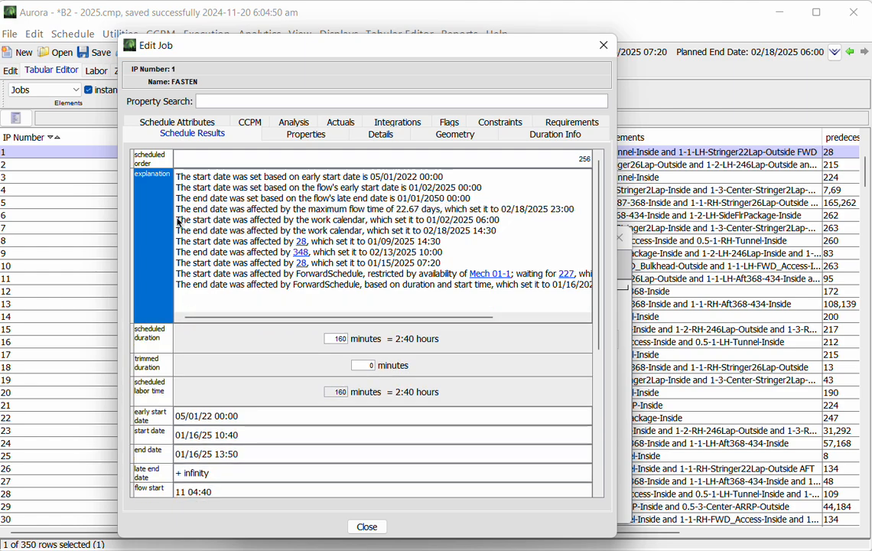
pyautogui.moveTo(177, 220); pyautogui.dragTo(178, 242)
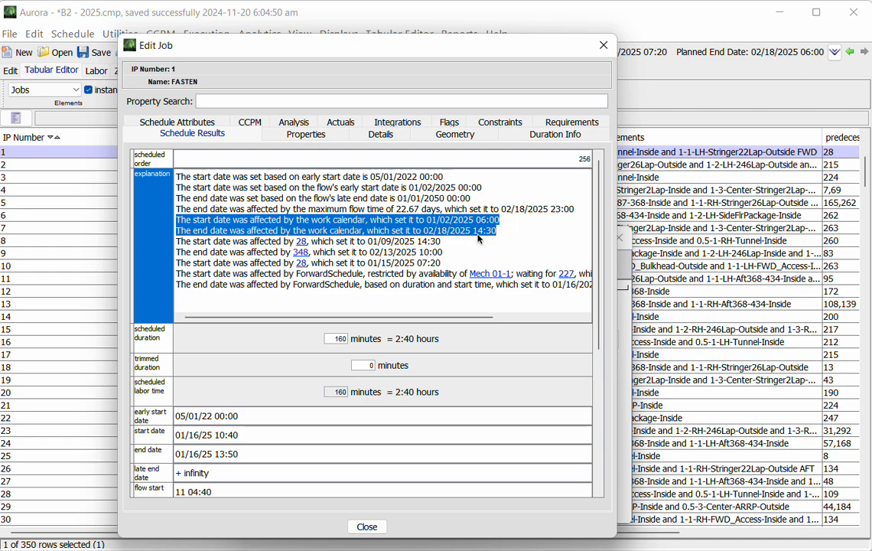
pyautogui.moveTo(177, 241); pyautogui.dragTo(175, 283)
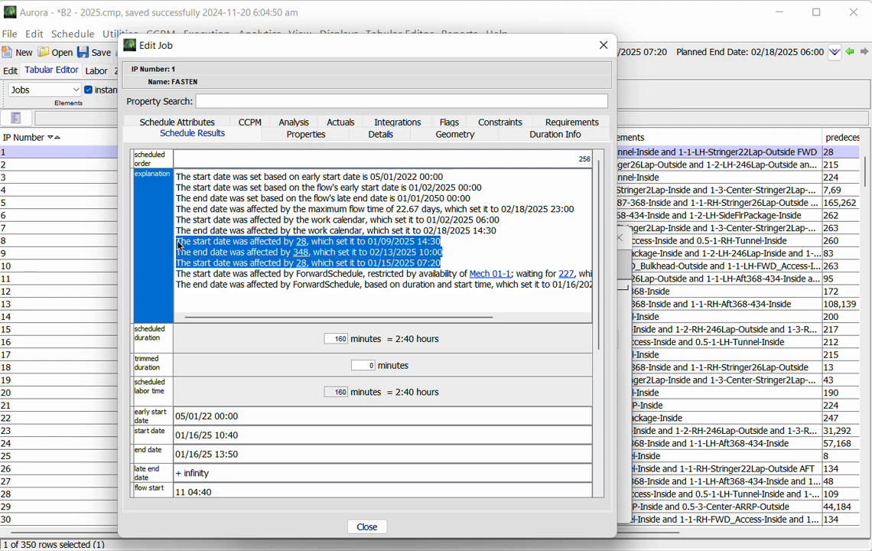
# Compare the two explanation lines in which job 28 affects the start date
pyautogui.moveTo(176, 240)
pyautogui.mouseDown()
pyautogui.moveTo(177, 265)
pyautogui.moveTo(175, 248)
pyautogui.mouseUp()
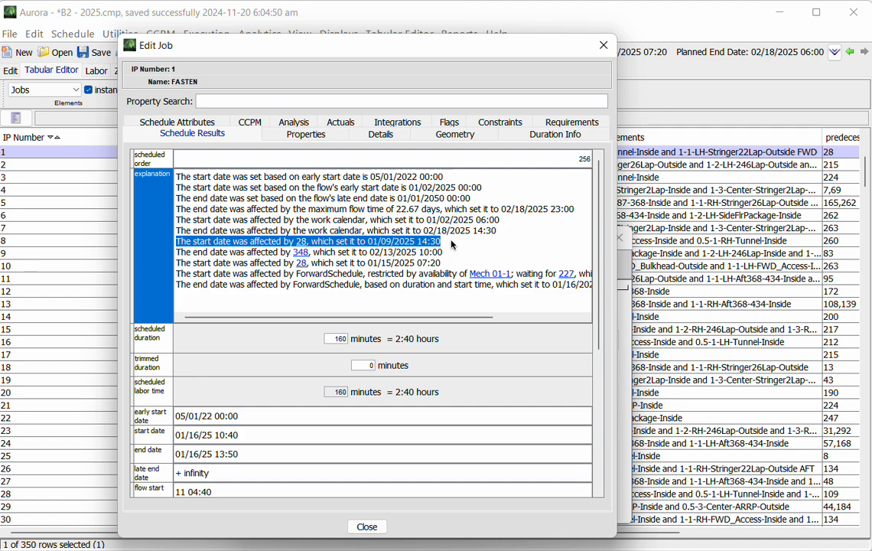
pyautogui.click(177, 248)
pyautogui.moveTo(176, 244); pyautogui.dragTo(173, 250)
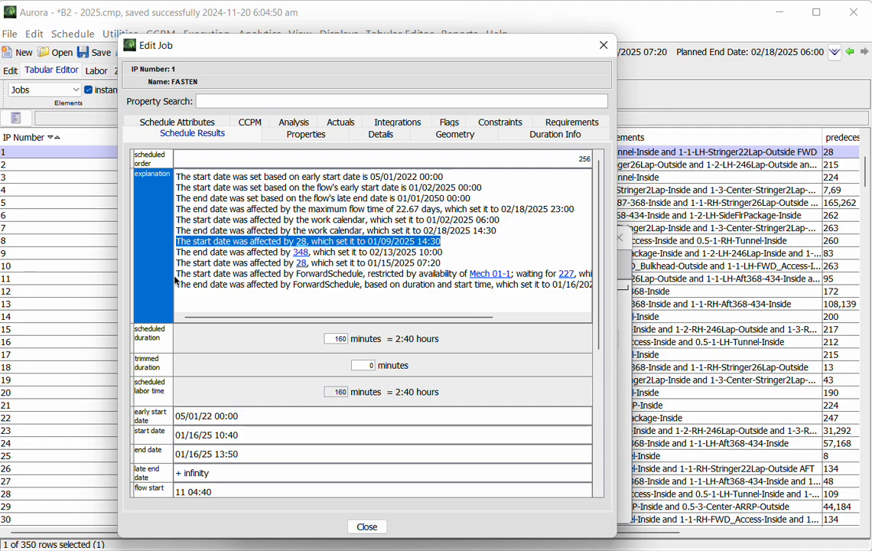
pyautogui.moveTo(177, 264); pyautogui.dragTo(175, 274)
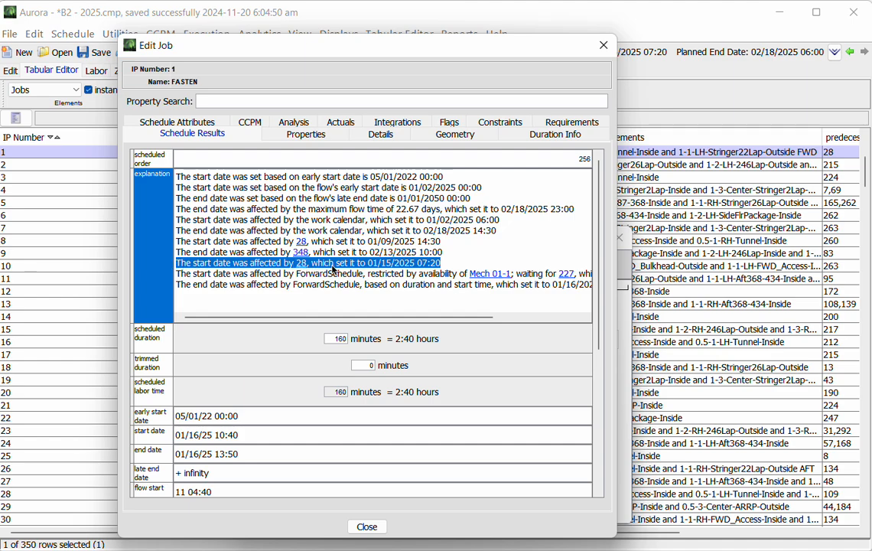
pyautogui.click(383, 270)
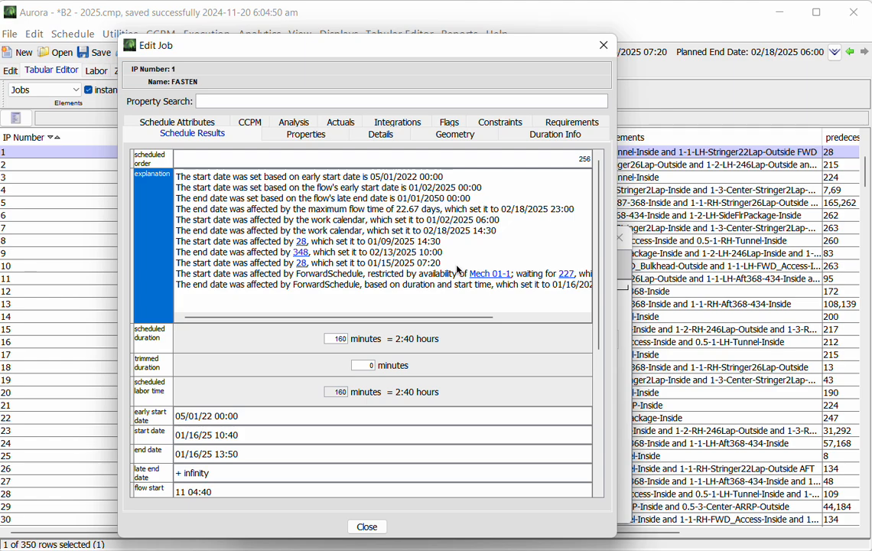
pyautogui.tripleClick(370, 265)
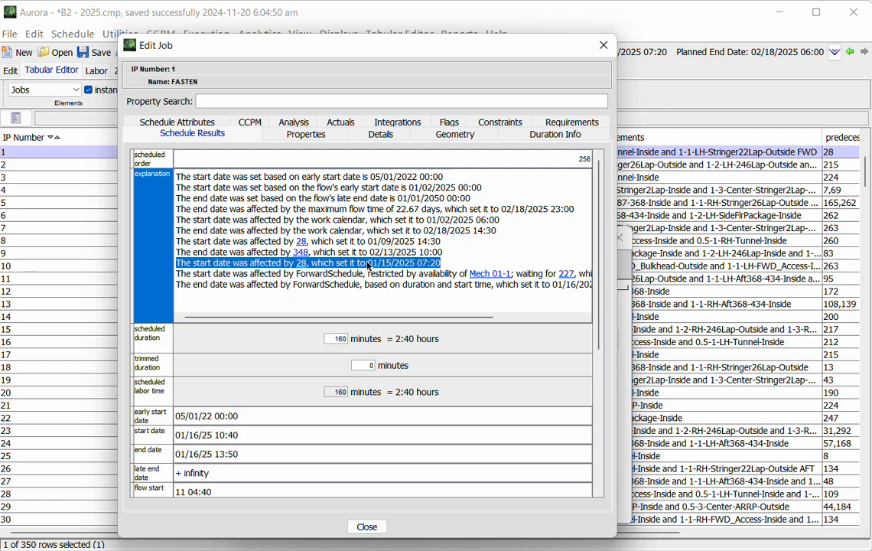
pyautogui.click(177, 245)
pyautogui.moveTo(176, 246); pyautogui.dragTo(444, 242)
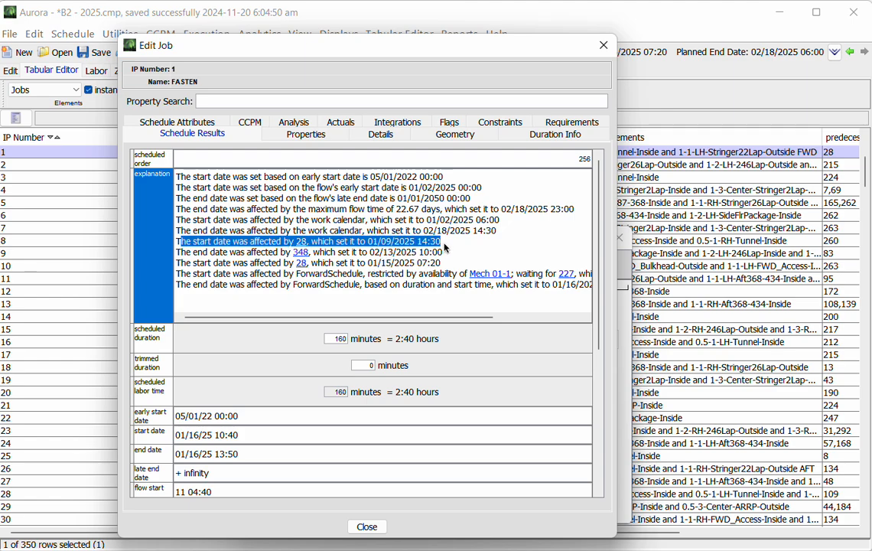
# Highlight and compare the day and month of the two start dates that job 28 imposes in the explanation
pyautogui.click(369, 242)
pyautogui.moveTo(368, 243); pyautogui.dragTo(393, 246)
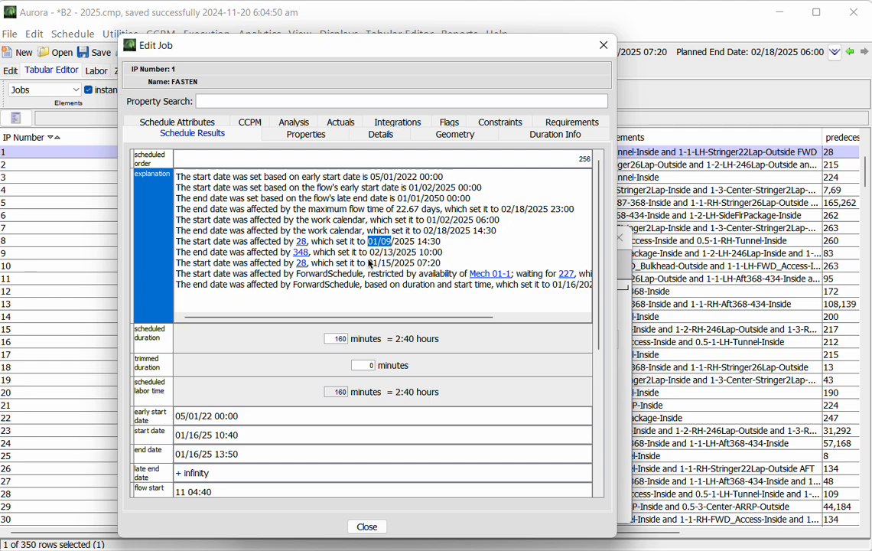
pyautogui.moveTo(368, 264); pyautogui.dragTo(397, 267)
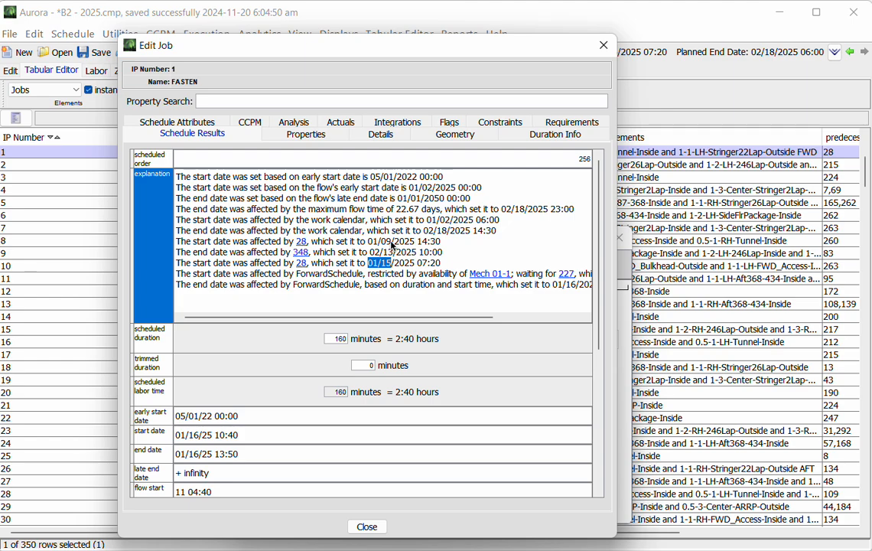
pyautogui.moveTo(391, 242); pyautogui.dragTo(368, 241)
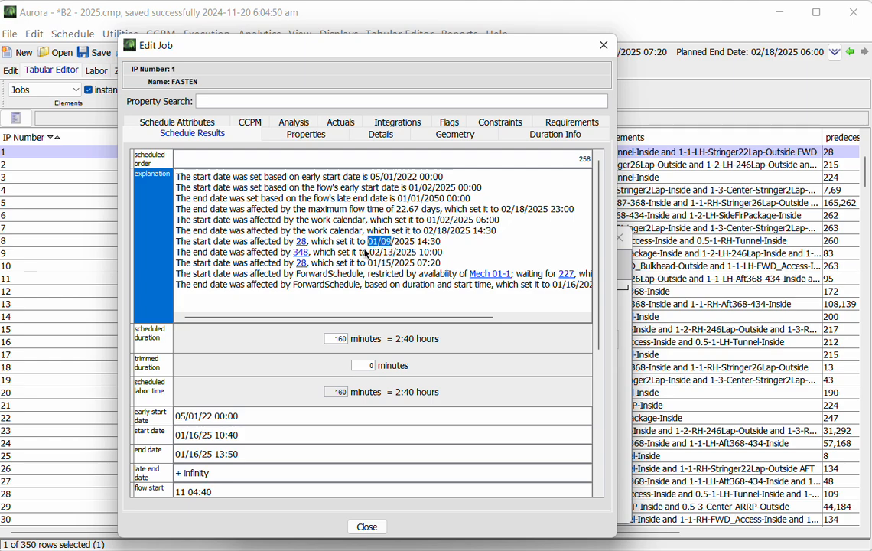
pyautogui.moveTo(374, 263); pyautogui.dragTo(391, 264)
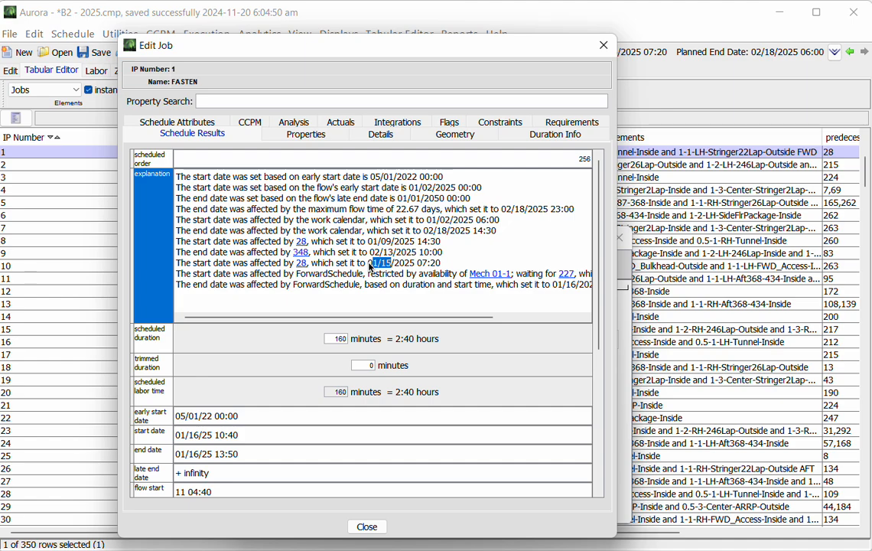
pyautogui.click(374, 267)
pyautogui.moveTo(370, 264); pyautogui.dragTo(390, 265)
pyautogui.moveTo(391, 243); pyautogui.dragTo(391, 264)
pyautogui.click(448, 268)
# Highlight the ForwardSchedule start date line about Mech 01-1's availability and job 227, and show it through to its end
pyautogui.moveTo(175, 273); pyautogui.dragTo(175, 293)
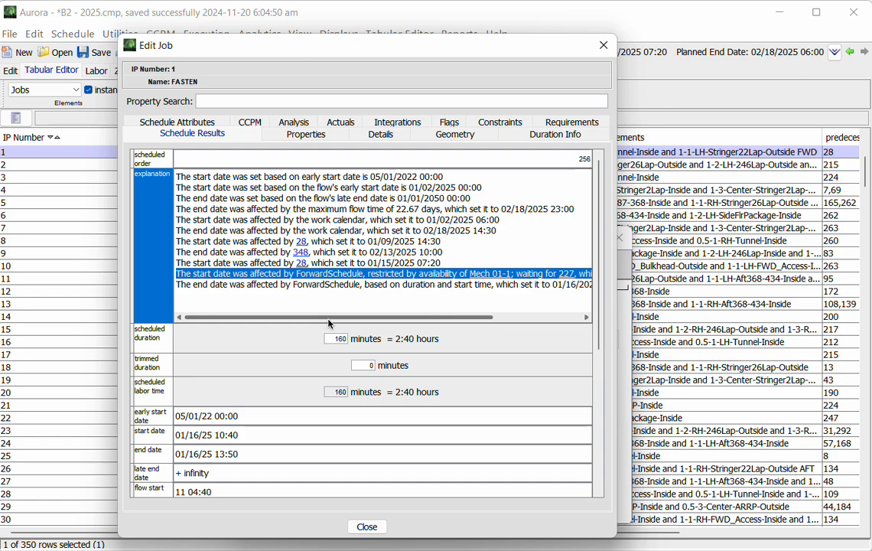
pyautogui.moveTo(331, 324); pyautogui.dragTo(384, 286)
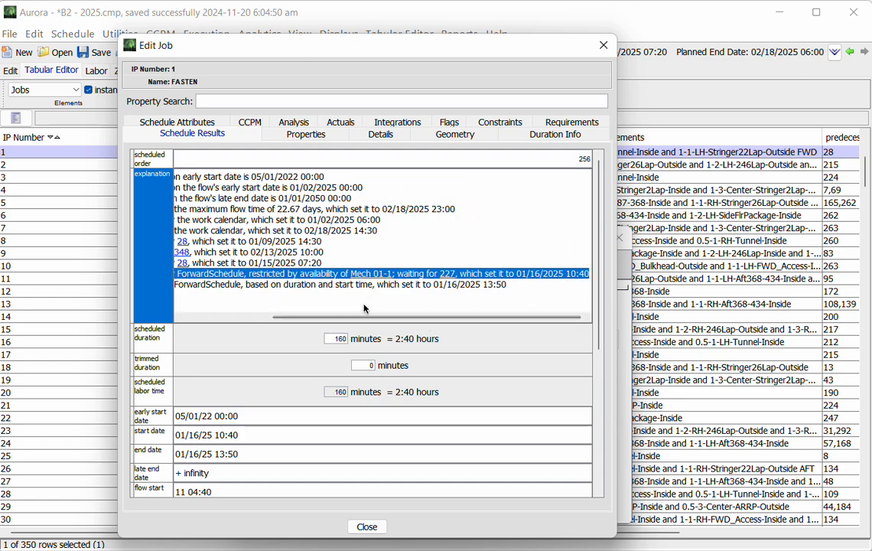
pyautogui.moveTo(353, 318); pyautogui.dragTo(385, 276)
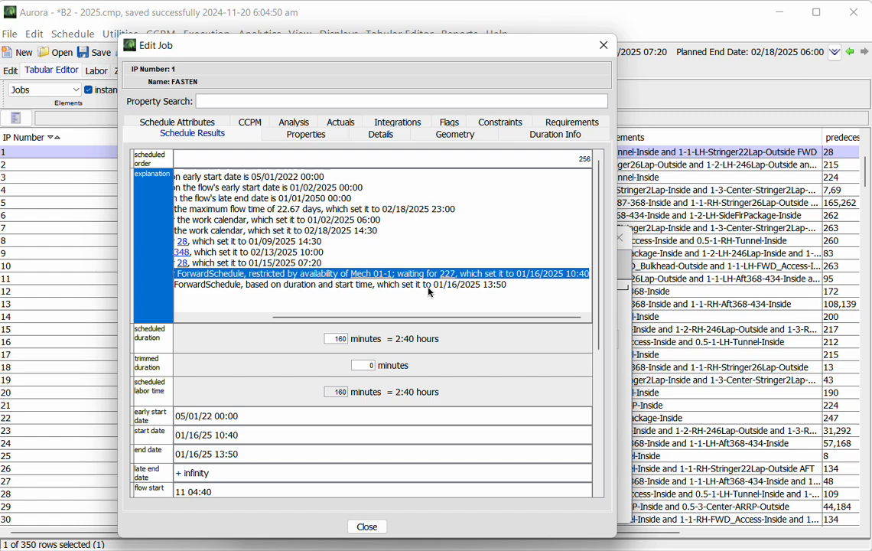
pyautogui.click(399, 286)
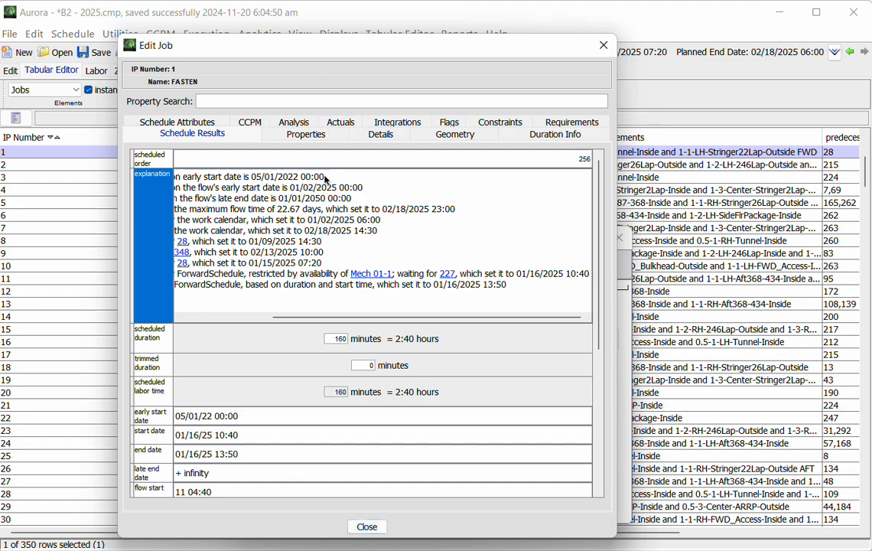
# Check job 1's schedule attributes, and close its Edit Job dialog and single-element network
pyautogui.click(197, 126)
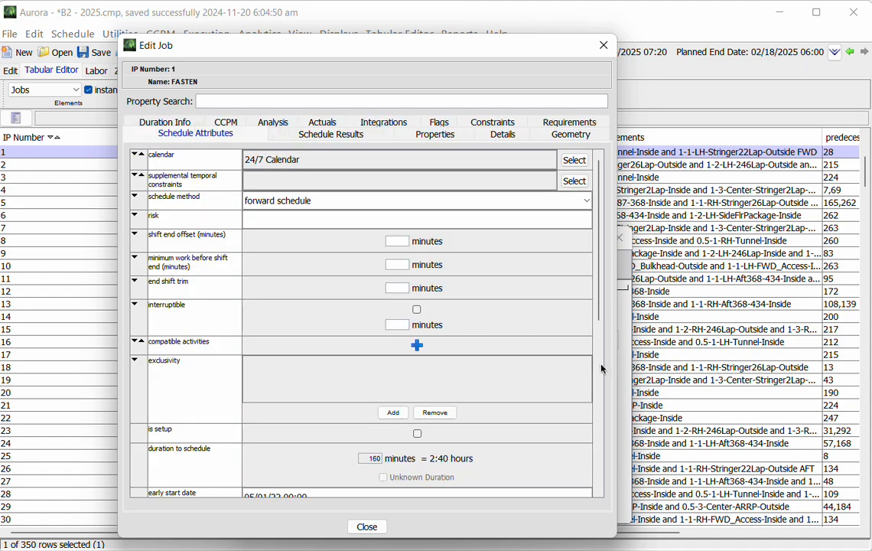
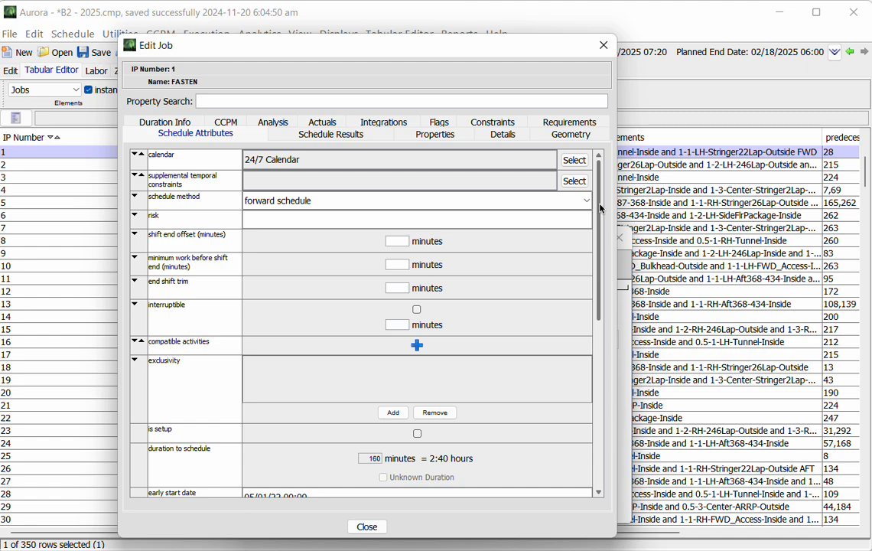
pyautogui.click(372, 526)
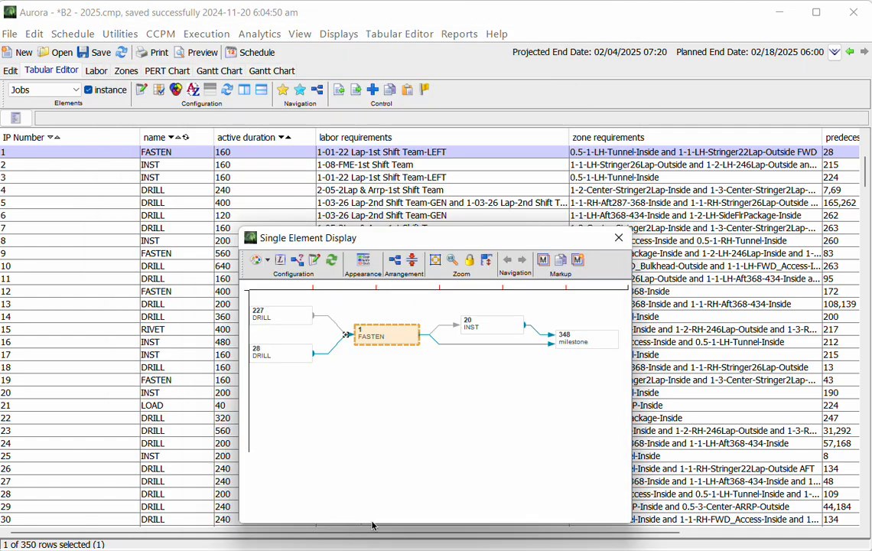
pyautogui.click(622, 243)
# Review the mechanics' job bars in the Labor chart and return to the PERT Chart
pyautogui.click(97, 71)
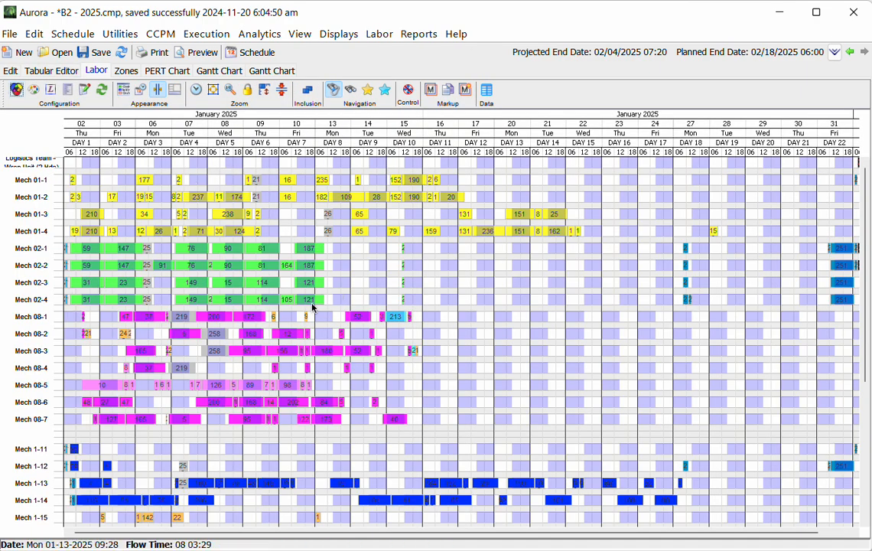
pyautogui.click(159, 68)
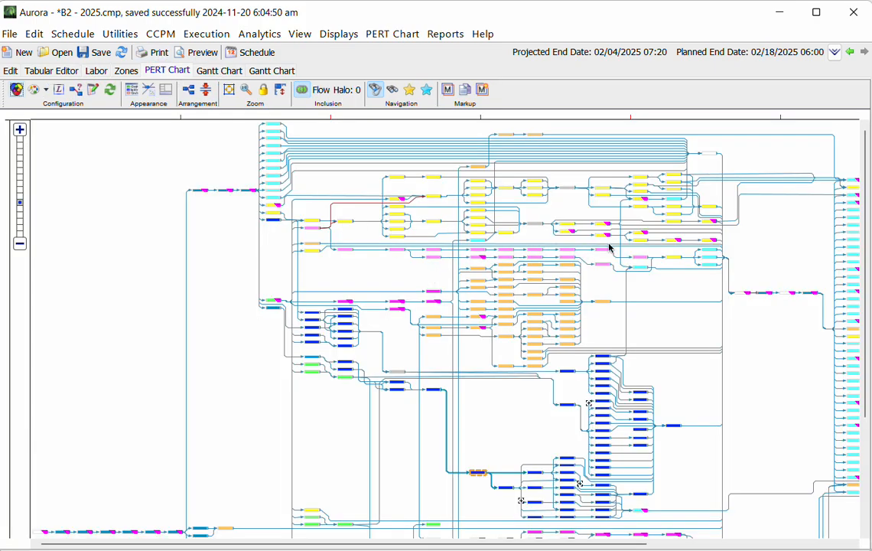
# Open job 126 DRILL from the PERT Chart and review its schedule attributes down to the preferred resources
pyautogui.click(539, 252)
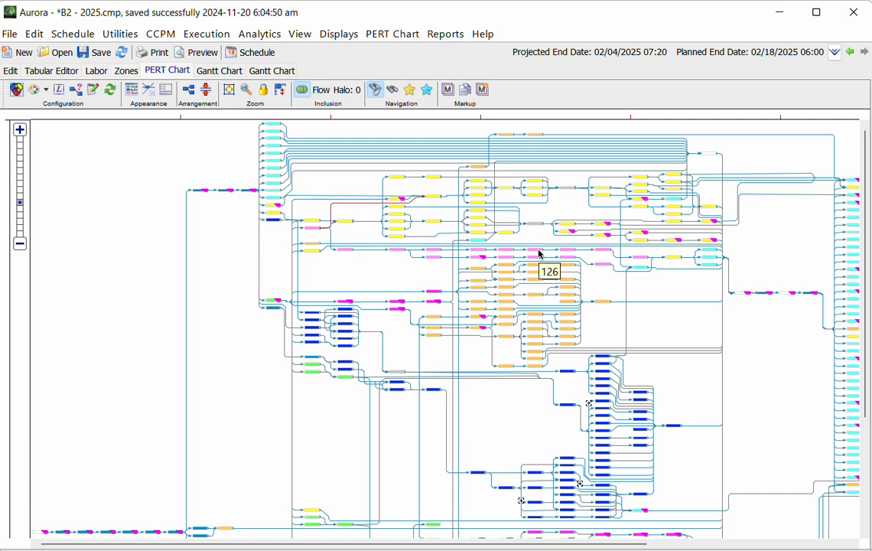
pyautogui.doubleClick(539, 252)
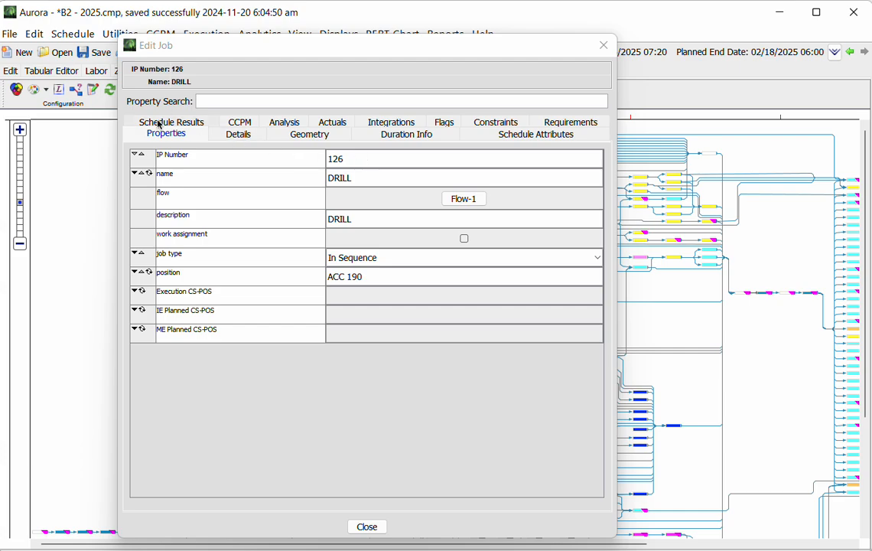
pyautogui.click(501, 133)
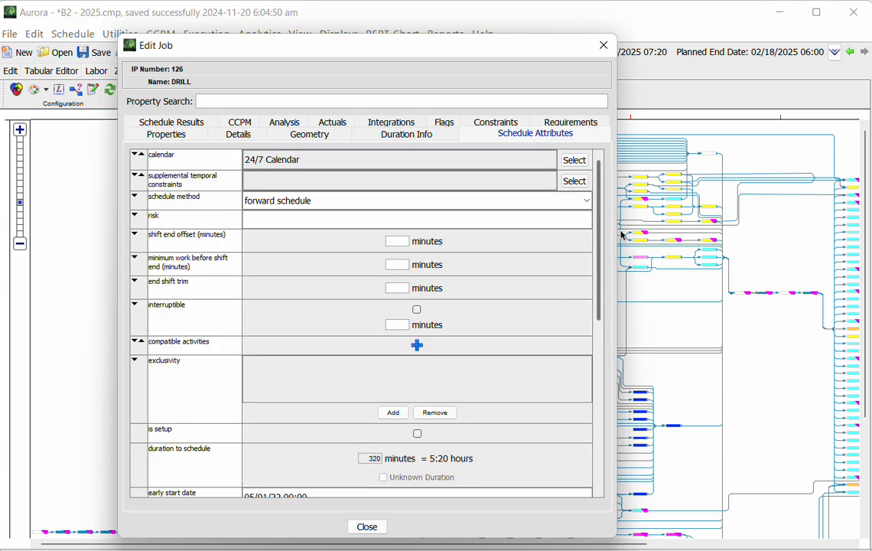
pyautogui.scroll(-5, 617, 337)
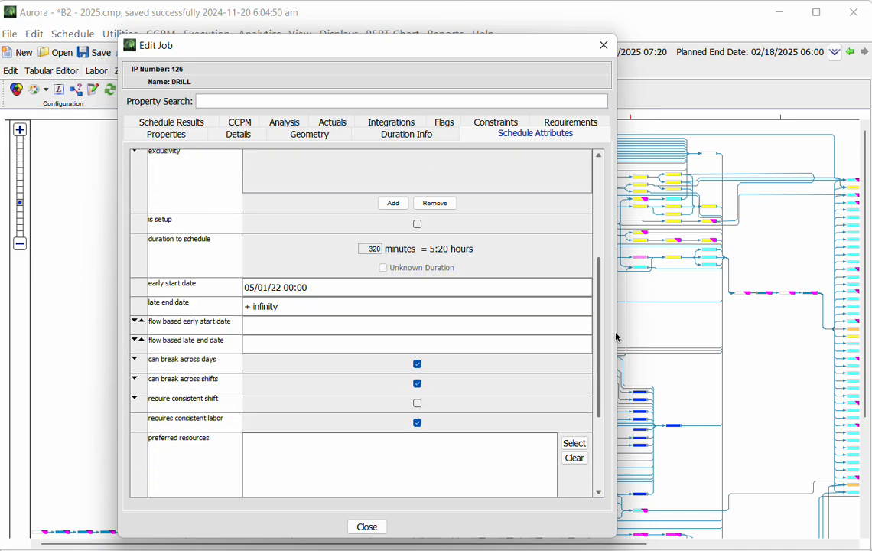
# Review job 126's remaining schedule attributes, highlighting exclusivity and compatible activities, and close its Edit Job dialog
pyautogui.scroll(-3, 617, 337)
pyautogui.scroll(8, 612, 200)
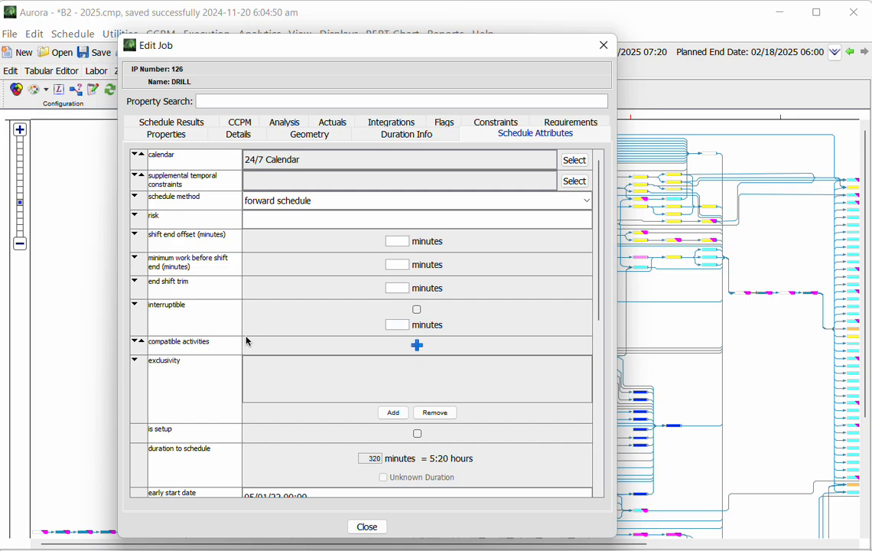
pyautogui.click(170, 391)
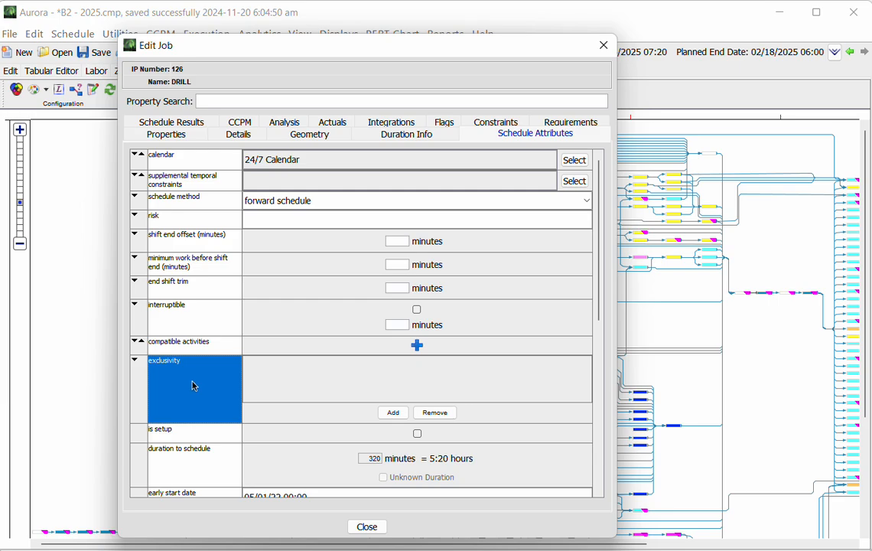
pyautogui.scroll(-3, 191, 386)
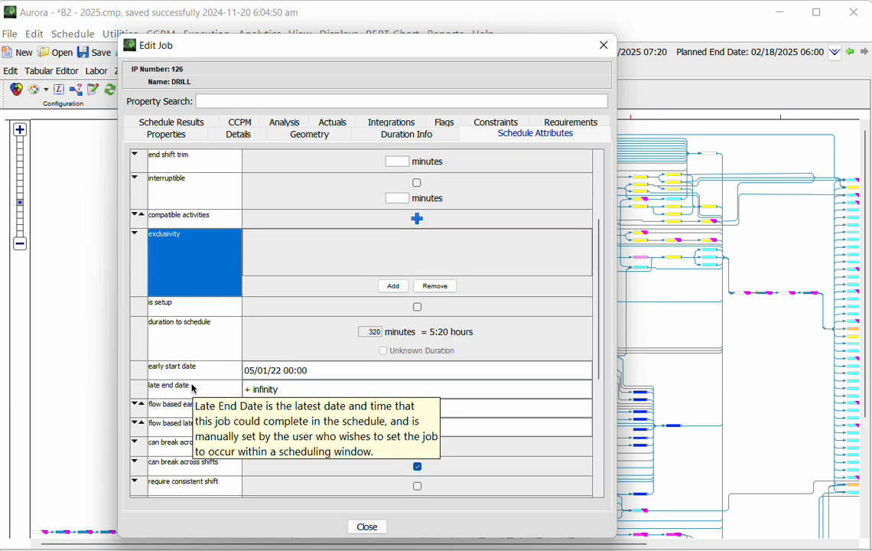
pyautogui.scroll(2, 214, 291)
pyautogui.click(200, 284)
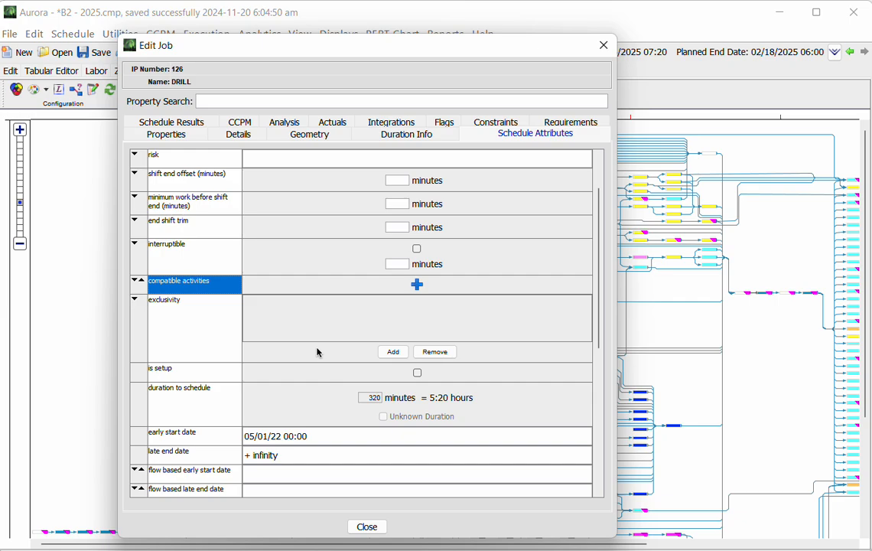
pyautogui.scroll(-2, 226, 355)
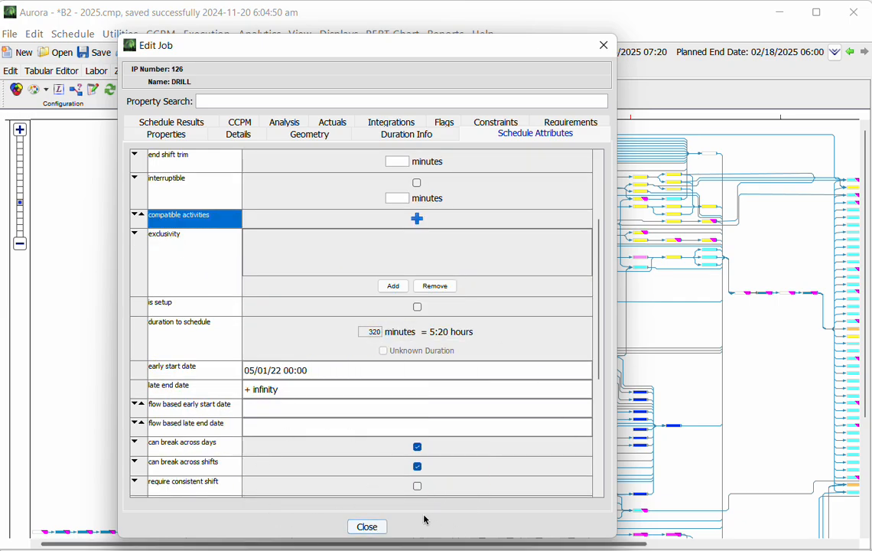
pyautogui.click(367, 526)
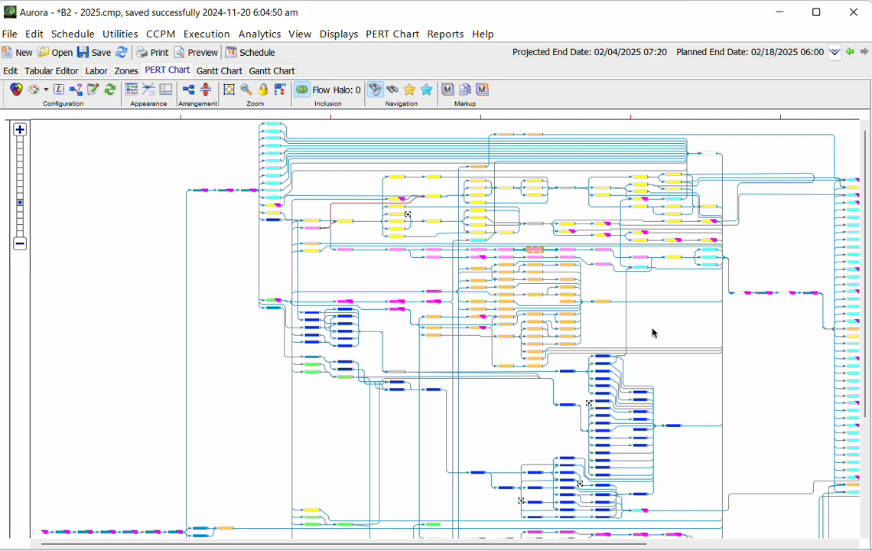
# Check the PERT Chart's Style and Filtration rules through to the original critical chain rule, and leave them without applying changes
pyautogui.click(36, 91)
pyautogui.scroll(-3, 226, 344)
pyautogui.scroll(-2, 226, 345)
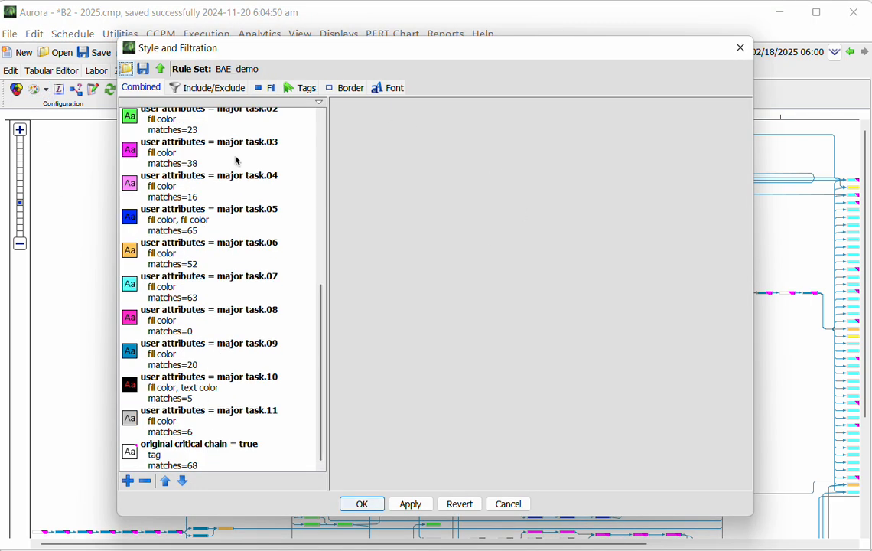
pyautogui.click(509, 505)
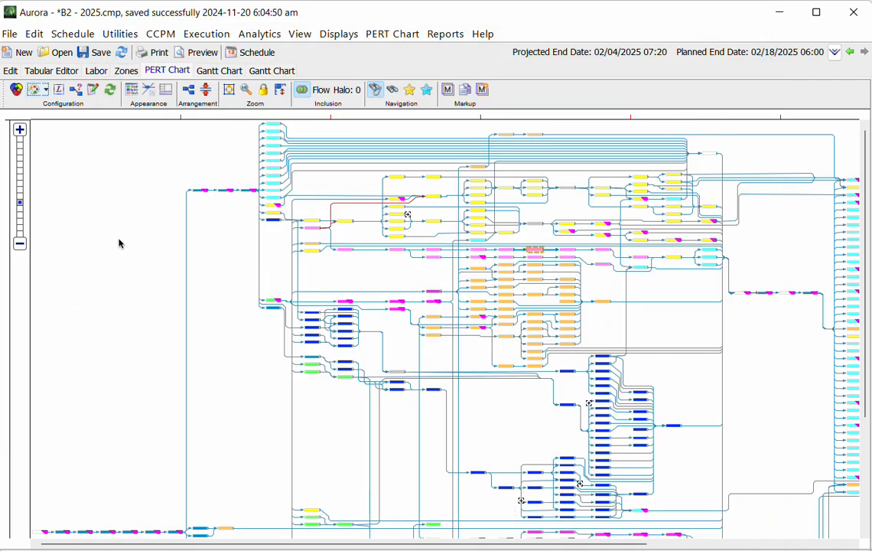